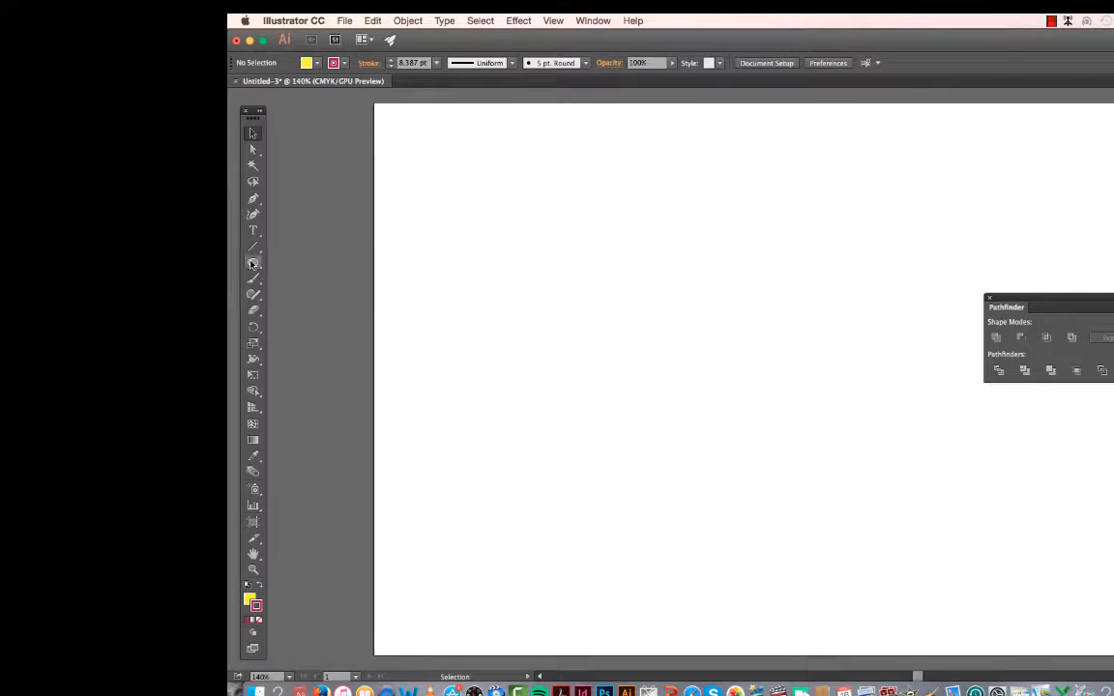
# - Create a rounded rectangle 117.9286 mm wide and 50.3968 mm high with a 10 mm corner radius on the artboard
pyautogui.moveTo(252, 262); pyautogui.dragTo(334, 278)
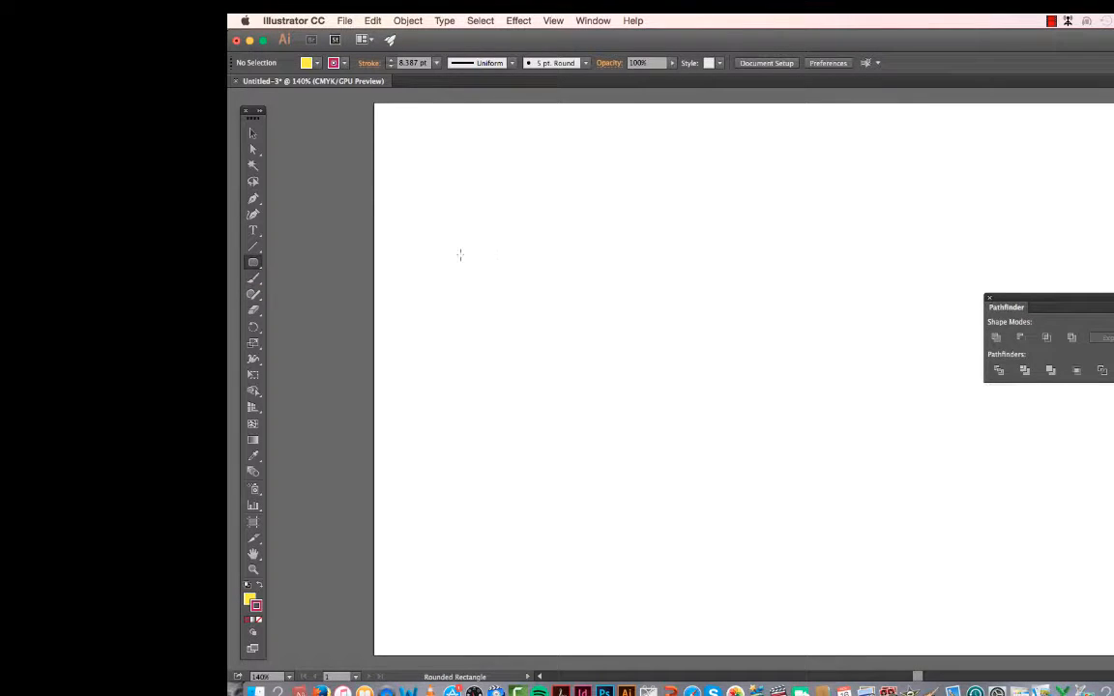
pyautogui.click(509, 259)
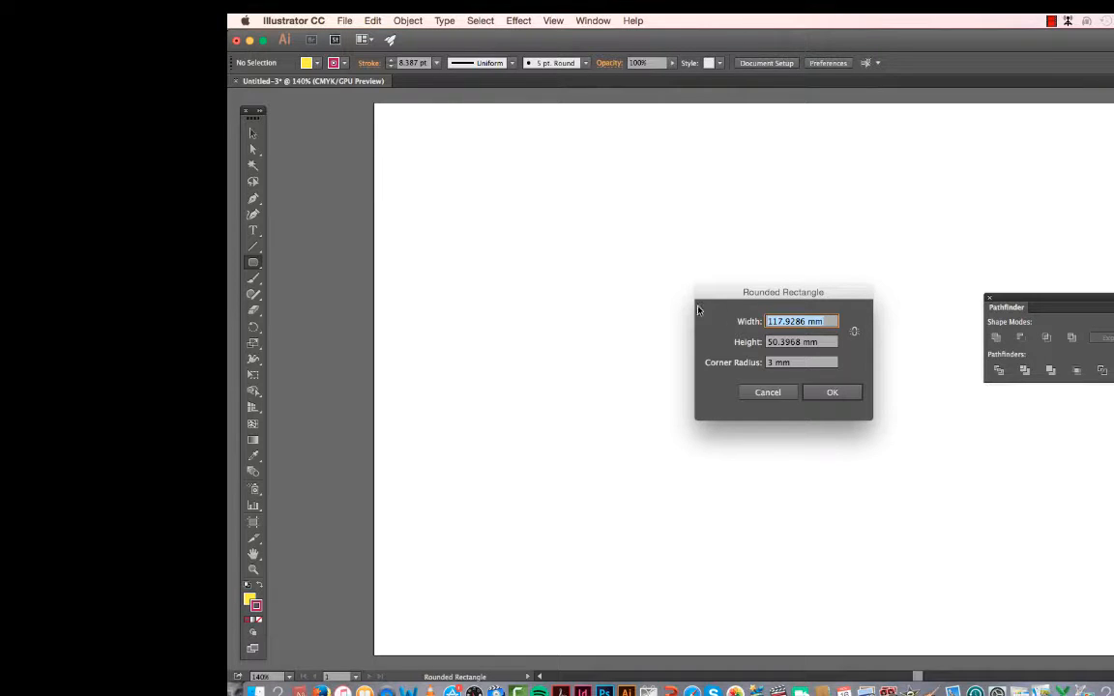
pyautogui.click(773, 364)
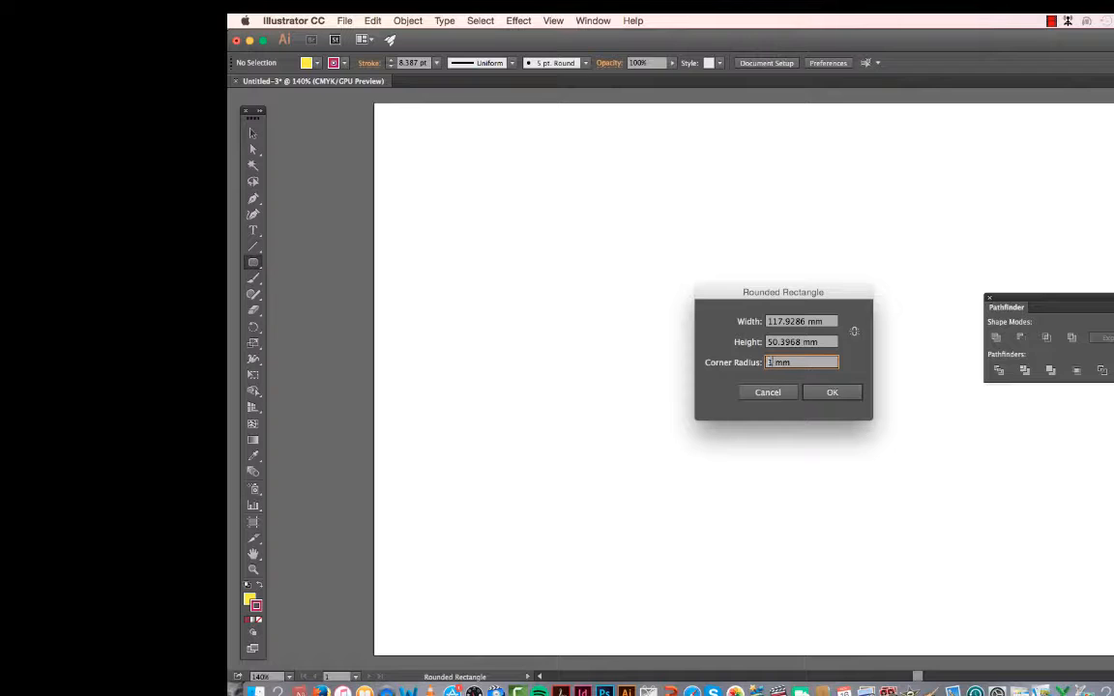
pyautogui.write('10')
pyautogui.click(830, 392)
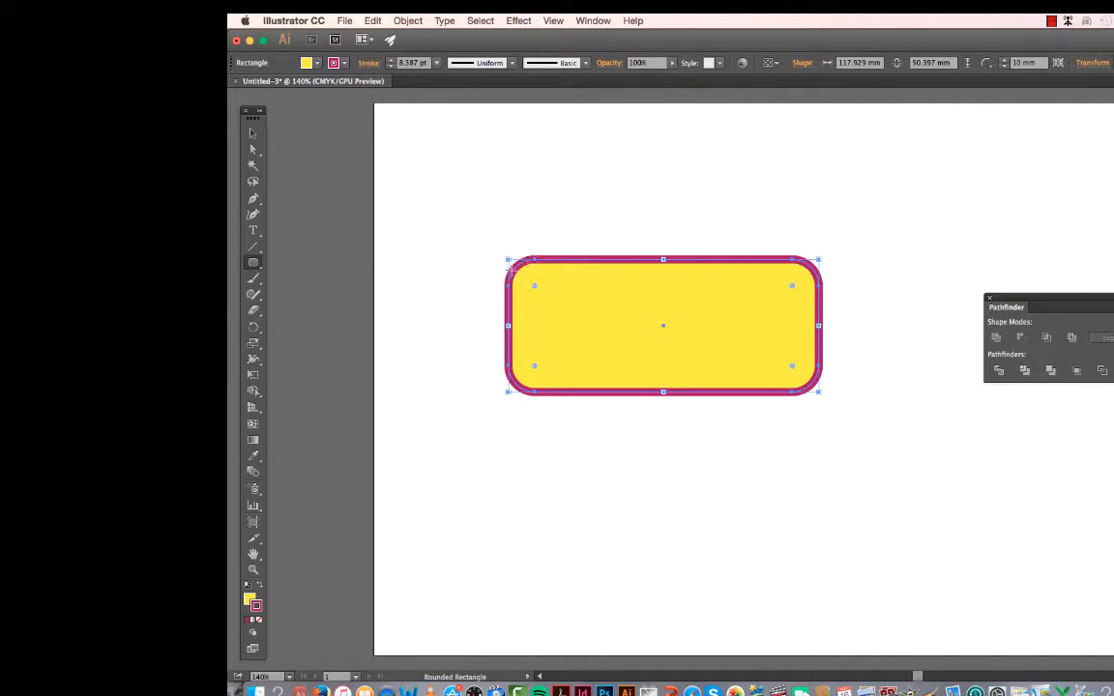
# - Move the rounded rectangle right and slightly up on the artboard, and shift the Pathfinder panel out of the way
pyautogui.click(252, 132)
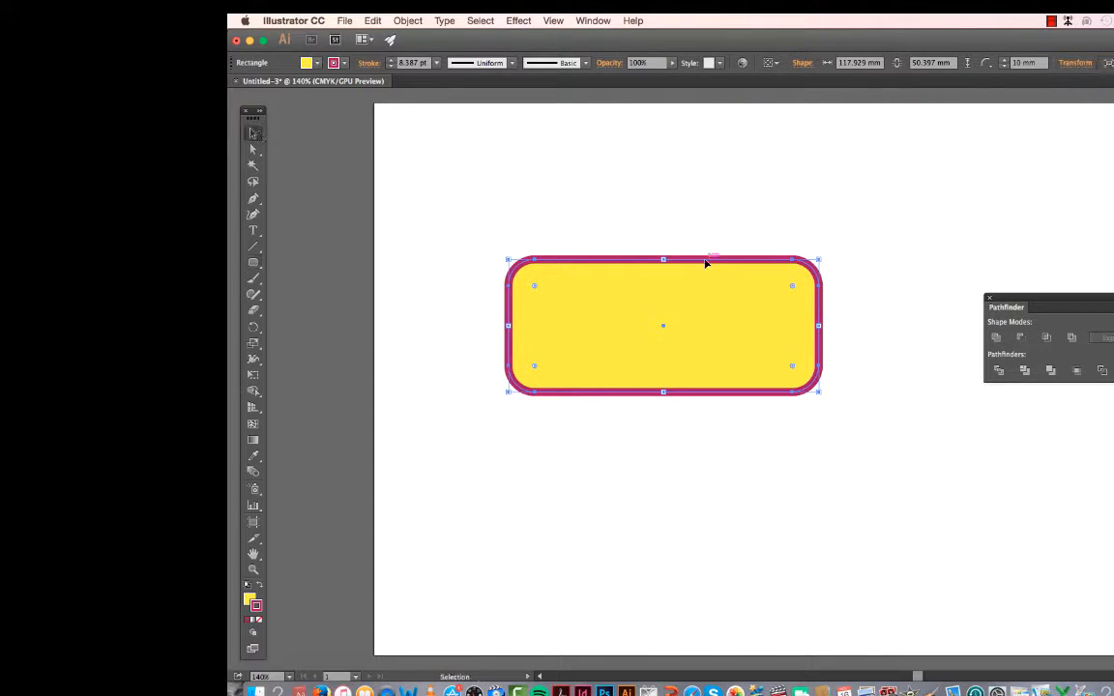
pyautogui.moveTo(706, 258); pyautogui.dragTo(779, 245)
pyautogui.moveTo(1049, 299); pyautogui.dragTo(1113, 298)
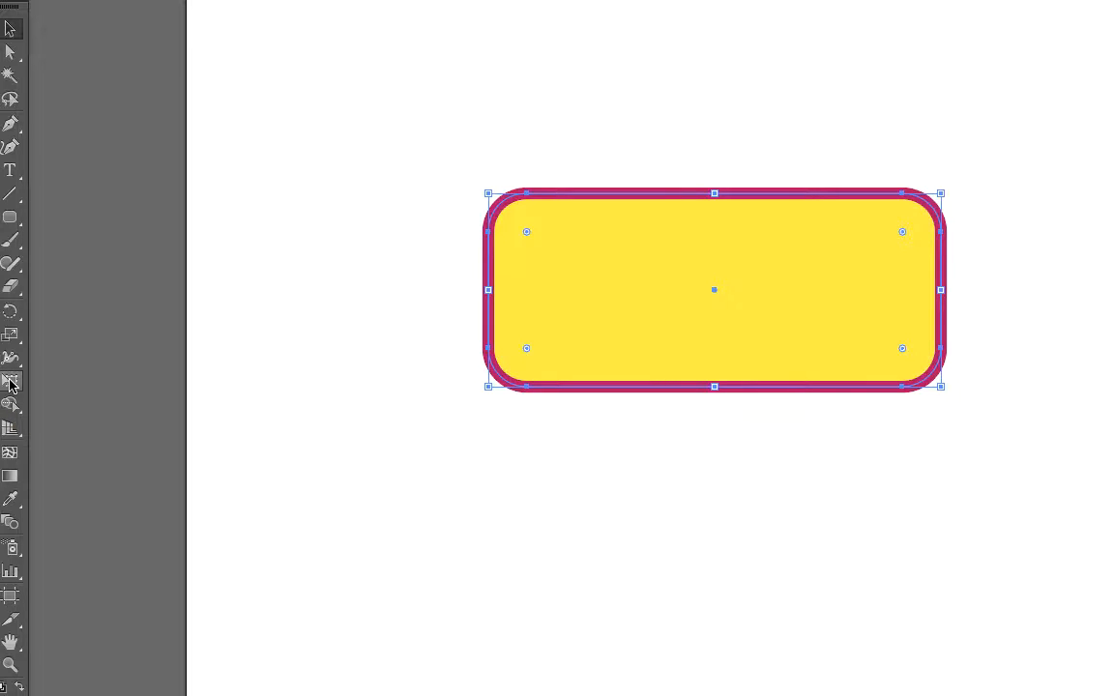
# - Free Distort the rounded rectangle into a car cab by pulling both upper corners inward, slanting the left side more than the right
pyautogui.click(10, 383)
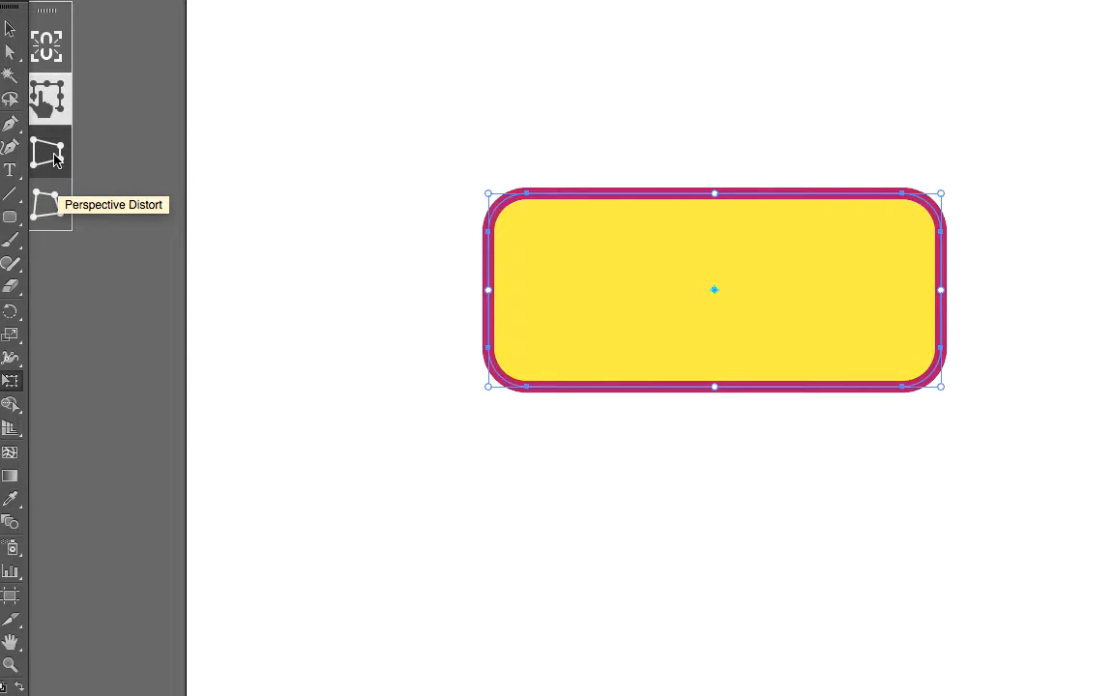
pyautogui.click(53, 214)
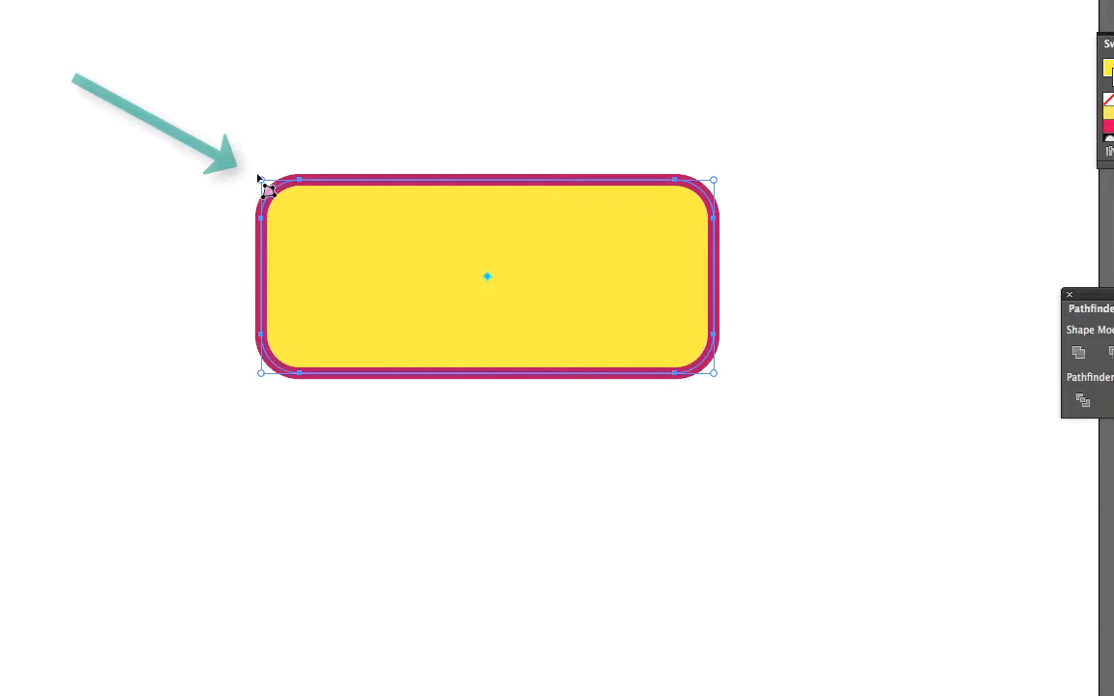
pyautogui.moveTo(259, 182); pyautogui.dragTo(334, 182)
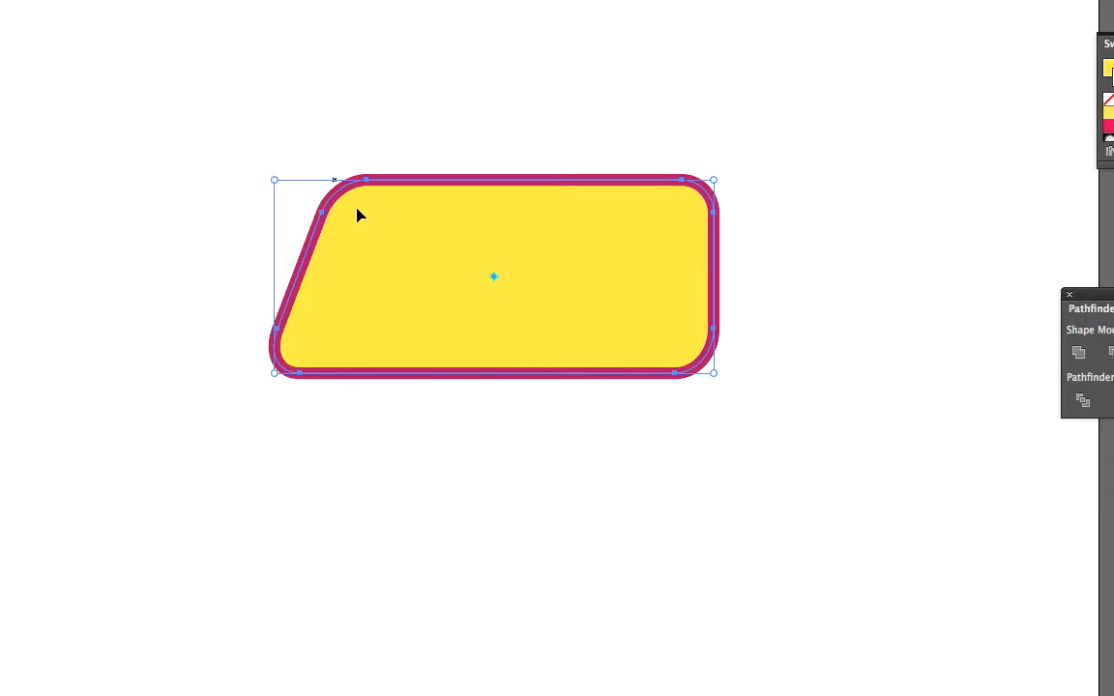
pyautogui.moveTo(275, 184); pyautogui.dragTo(307, 181)
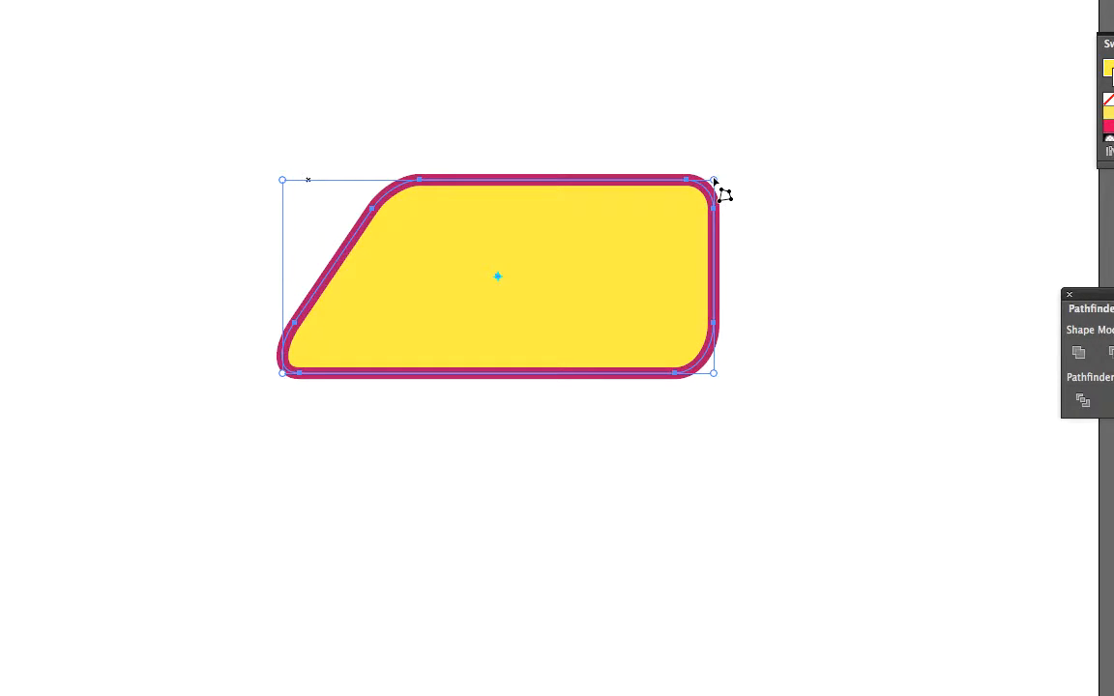
pyautogui.moveTo(713, 180); pyautogui.dragTo(678, 181)
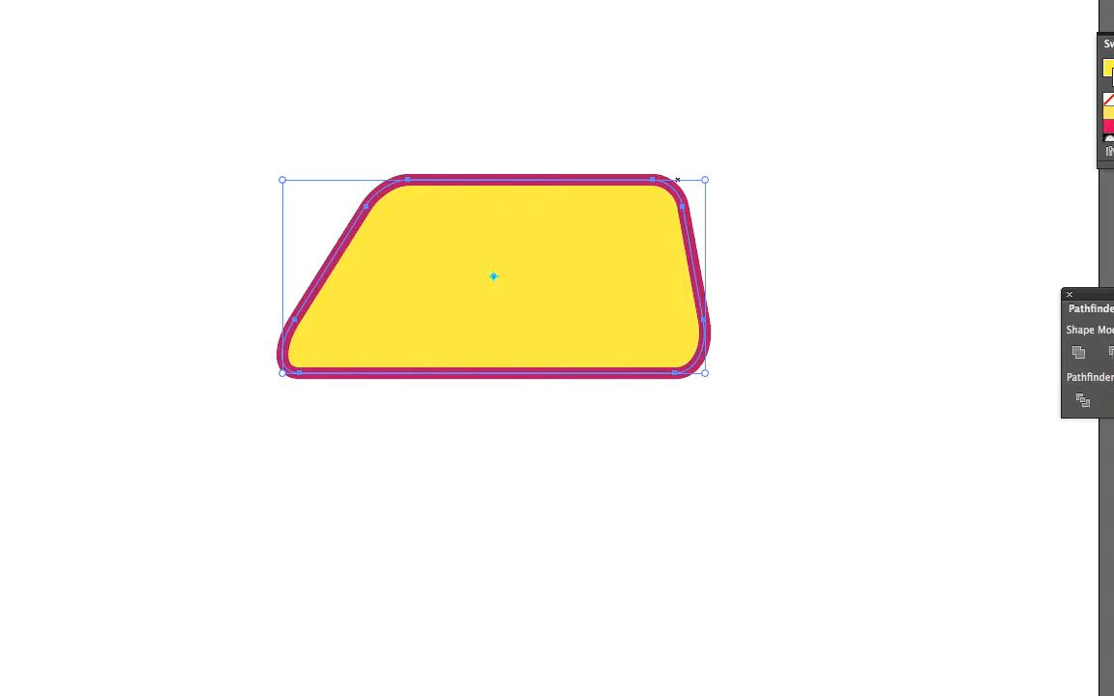
# - Draw a wider rounded rectangle over the cab's lower part as the car body, about 166 mm wide and shortened to about 46 mm high
pyautogui.press('m')
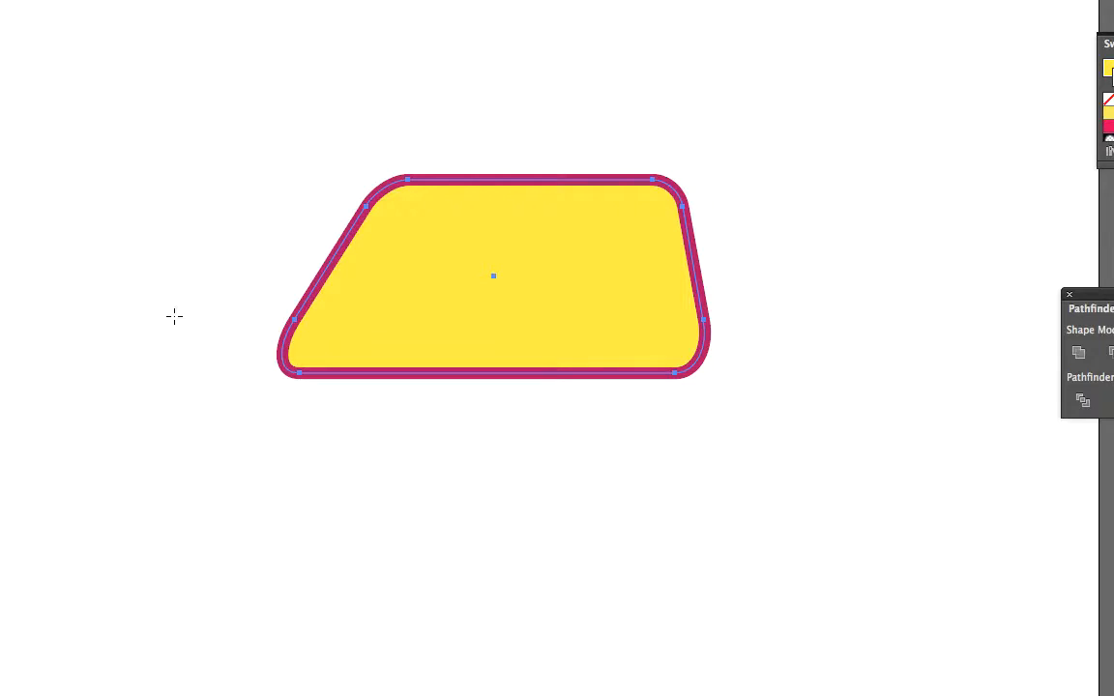
pyautogui.moveTo(150, 318); pyautogui.dragTo(787, 568)
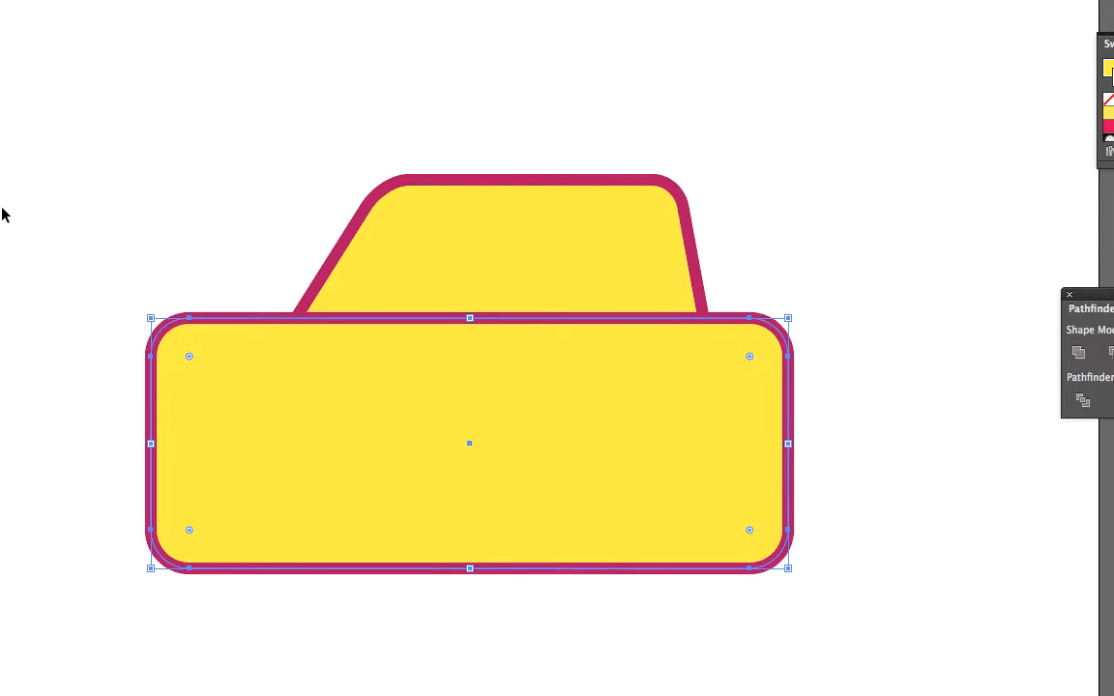
pyautogui.moveTo(470, 567); pyautogui.dragTo(471, 492)
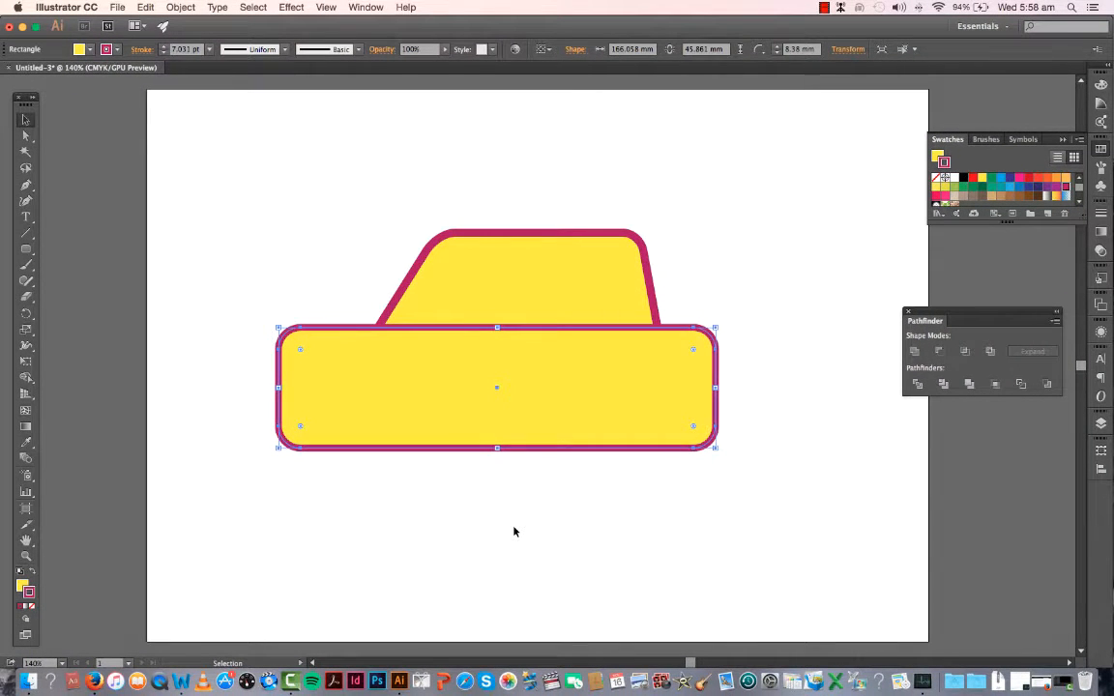
# - Free Distort the car body by pulling its two lower corners slightly outward, and deselect it
pyautogui.click(26, 362)
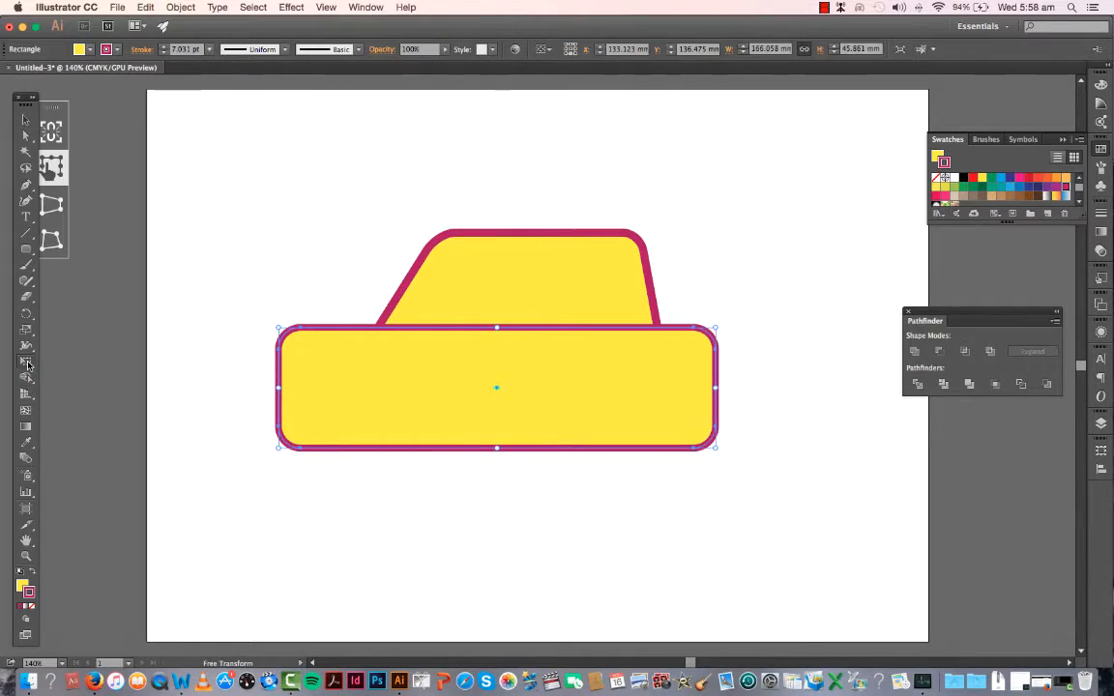
pyautogui.click(52, 241)
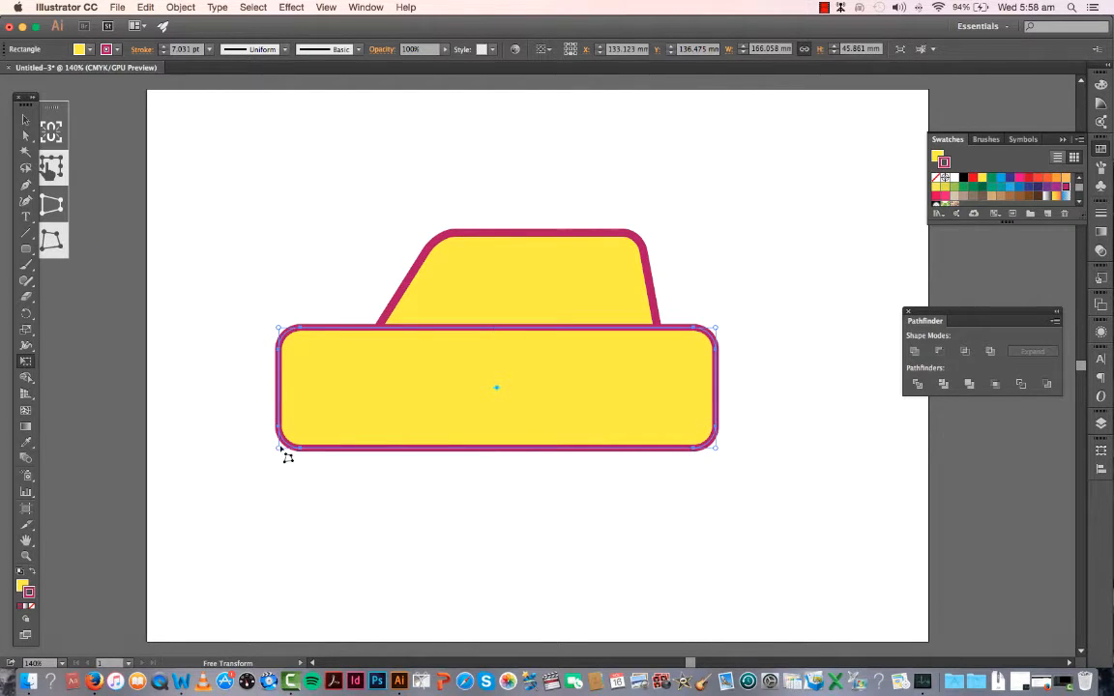
pyautogui.moveTo(277, 447); pyautogui.dragTo(266, 450)
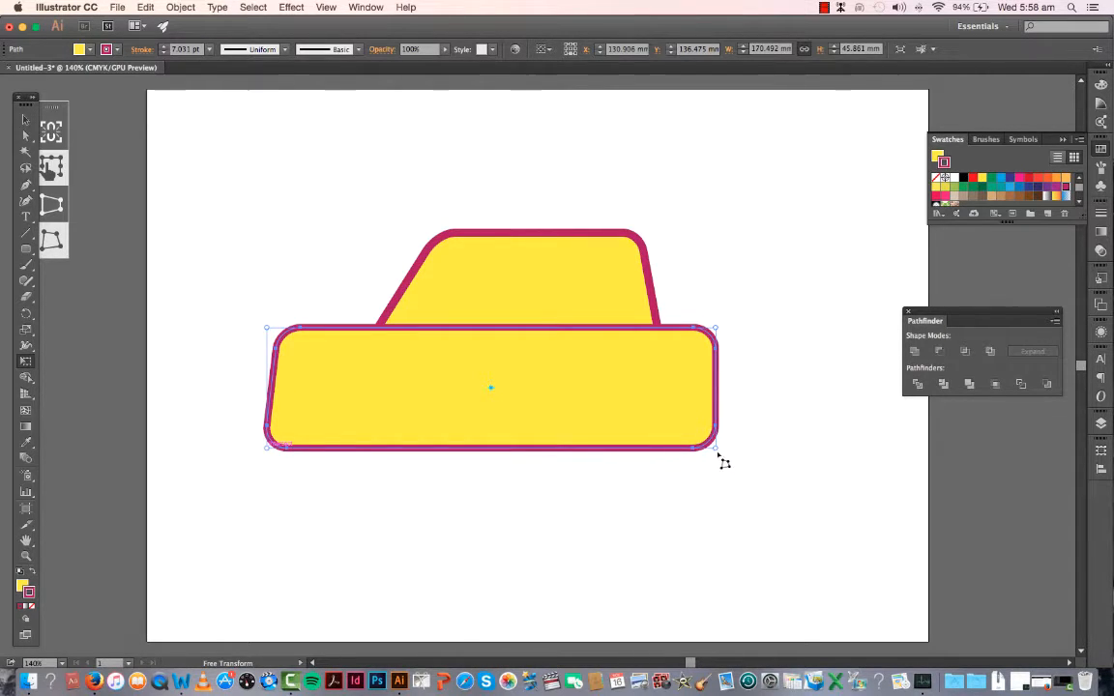
pyautogui.moveTo(719, 457); pyautogui.dragTo(726, 454)
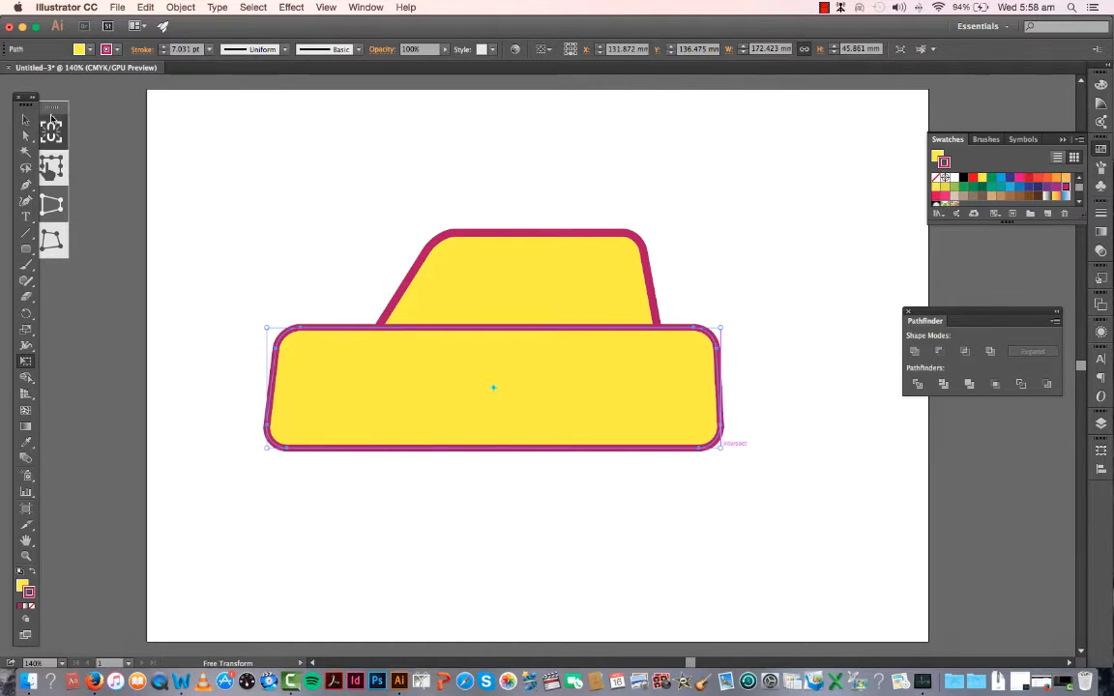
pyautogui.press('v')
pyautogui.click(275, 183)
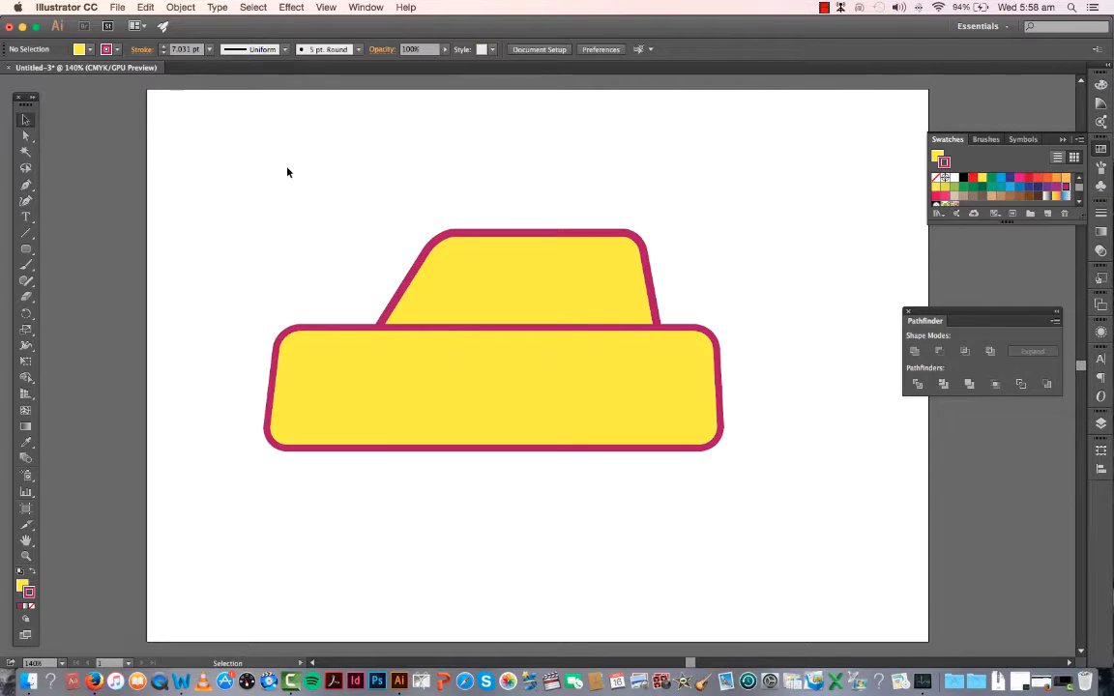
# - Unite the cab and the body into a single car shape with Pathfinder
pyautogui.moveTo(287, 159); pyautogui.dragTo(663, 507)
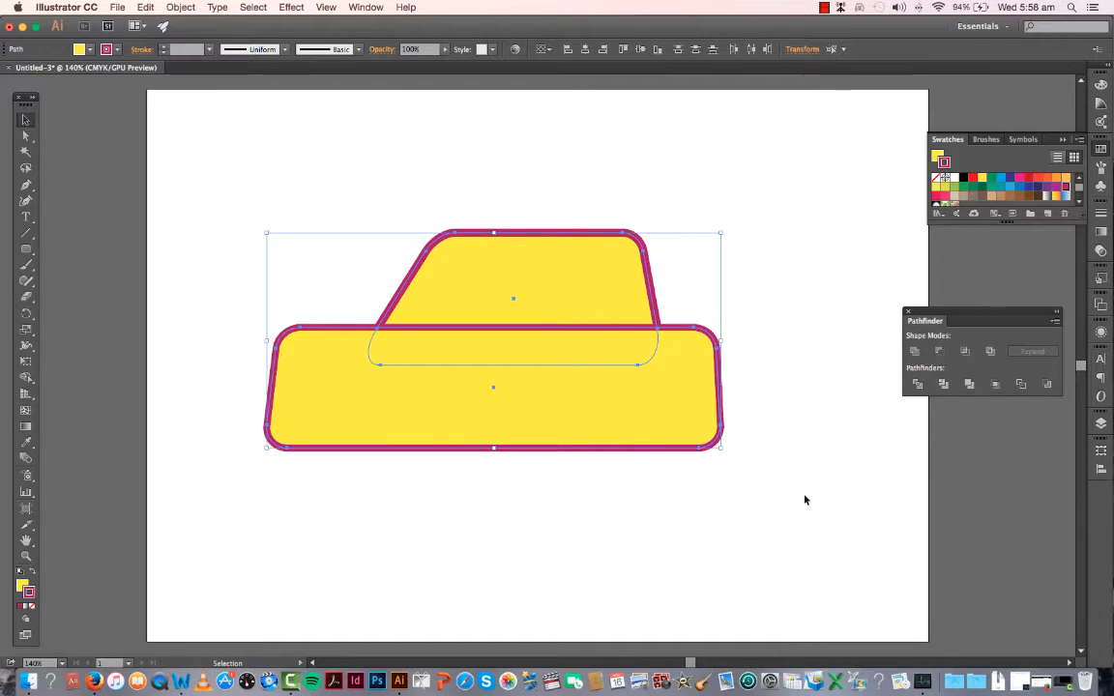
pyautogui.click(915, 352)
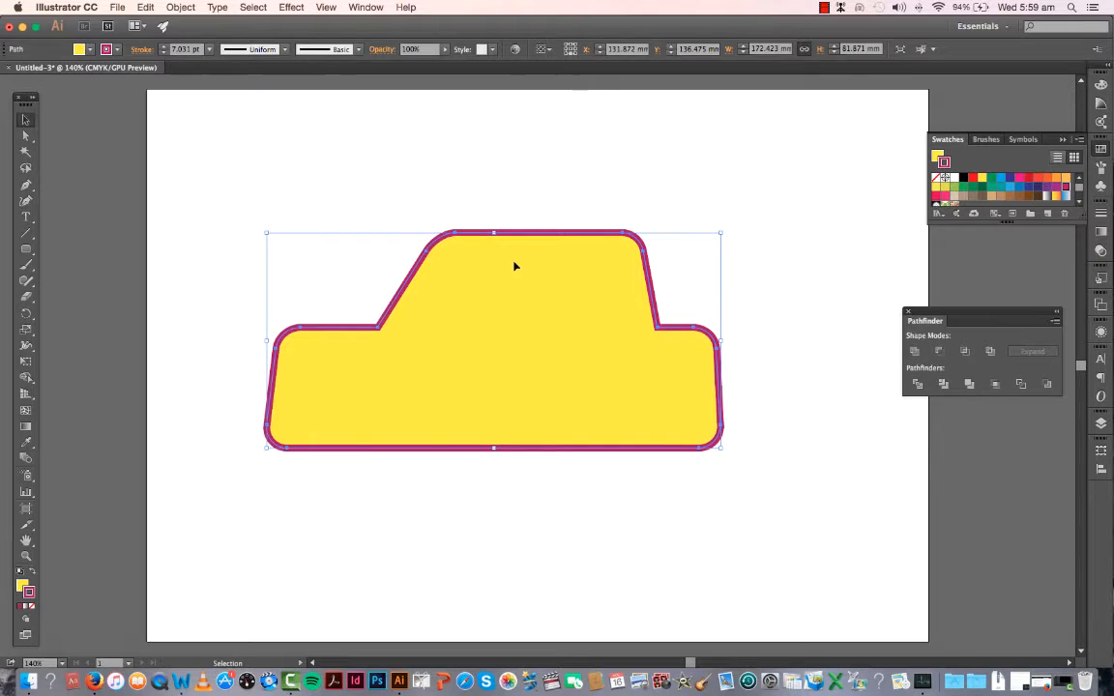
pyautogui.click(299, 157)
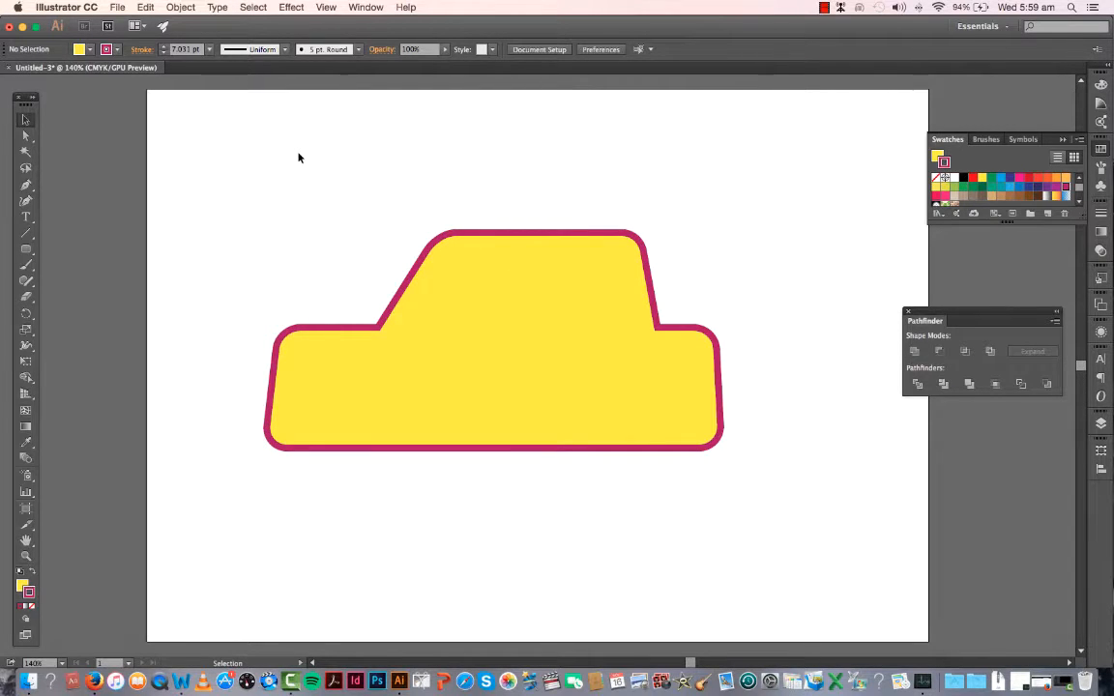
# - Draw a circle about 44 mm in diameter over the car's lower edge and position it for the left wheel arch
pyautogui.click(26, 251)
pyautogui.moveTo(27, 253); pyautogui.dragTo(90, 283)
pyautogui.moveTo(343, 395); pyautogui.dragTo(458, 510)
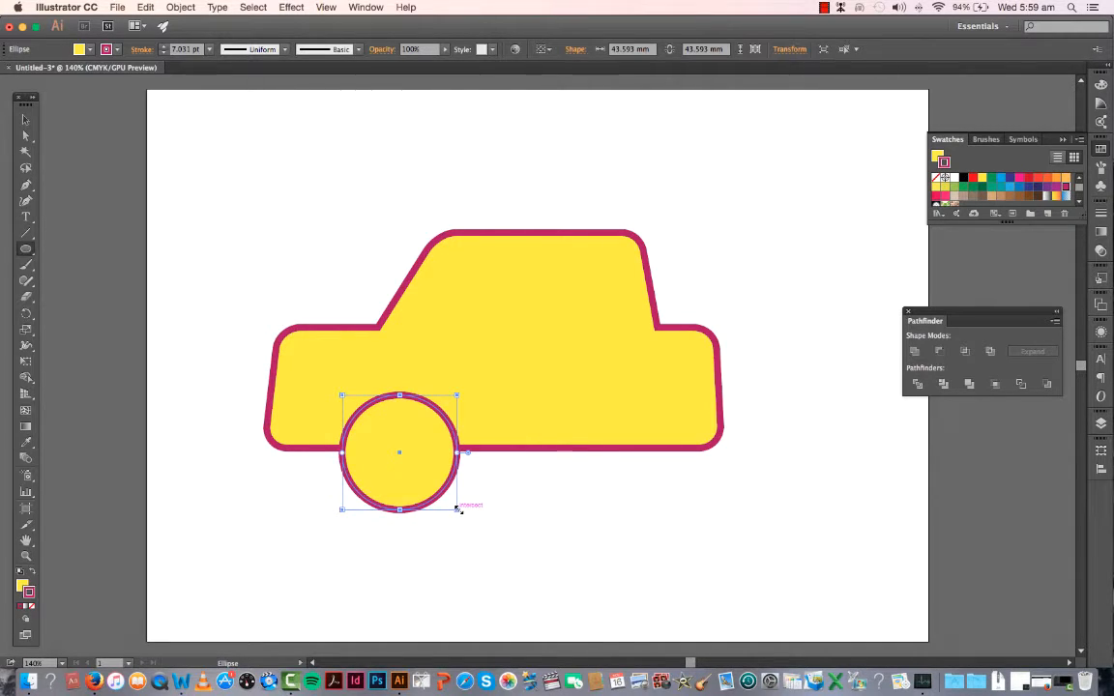
pyautogui.click(26, 119)
pyautogui.moveTo(400, 452); pyautogui.dragTo(393, 443)
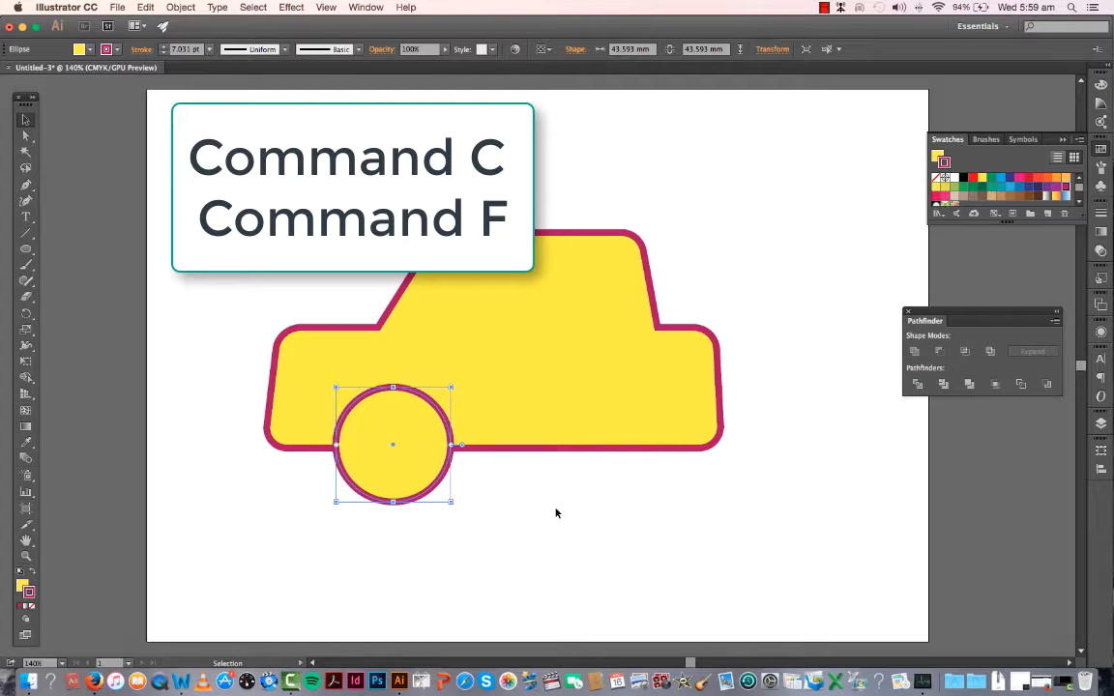
# - Copy the circle, paste it in front, and shift the duplicate horizontally to the right wheel position
pyautogui.press('super+c')
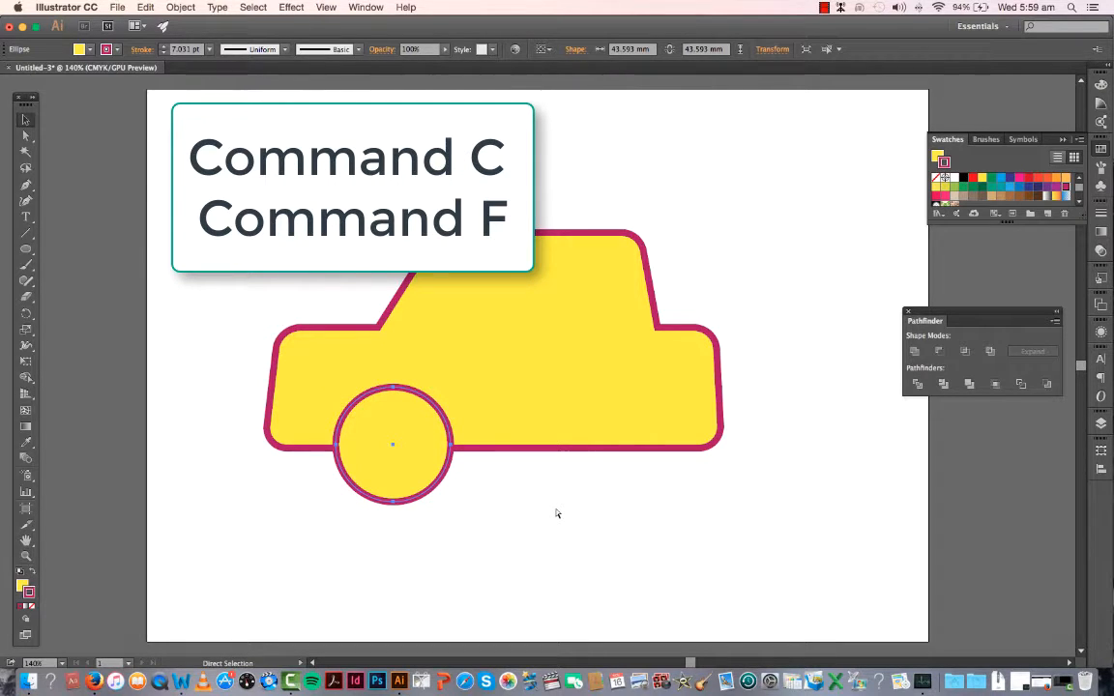
pyautogui.press('super+f')
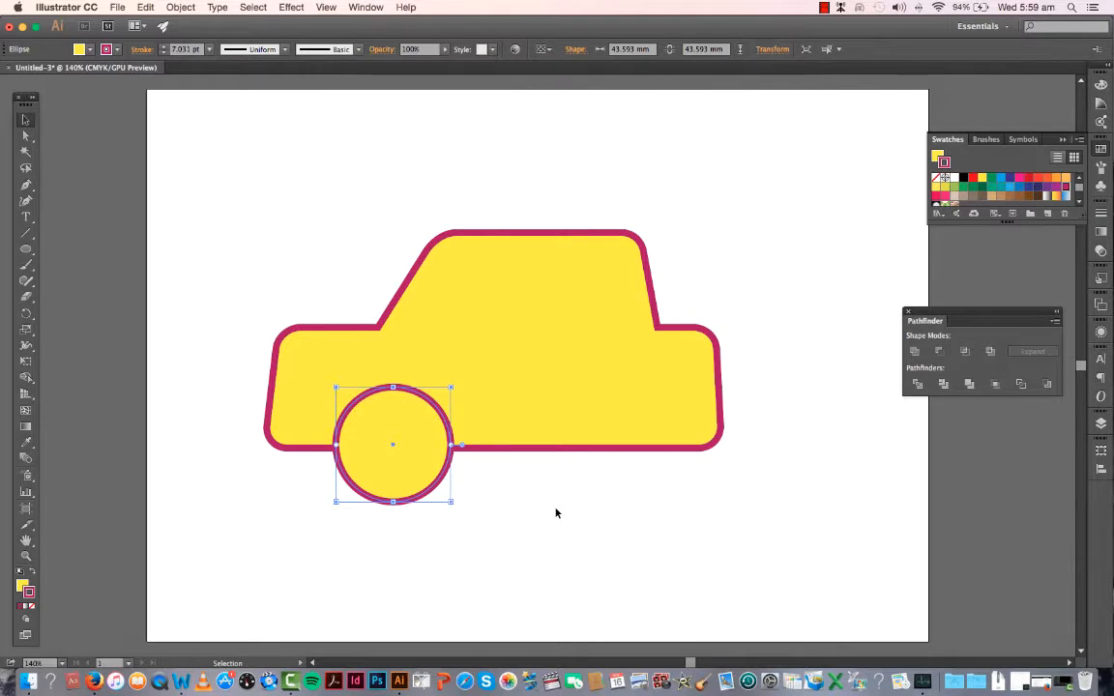
pyautogui.press('Right')
pyautogui.press('Right')
pyautogui.press('Right')
pyautogui.press('Right')
pyautogui.press('Right')
pyautogui.press('Right')
pyautogui.press('Right')
pyautogui.press('Right')
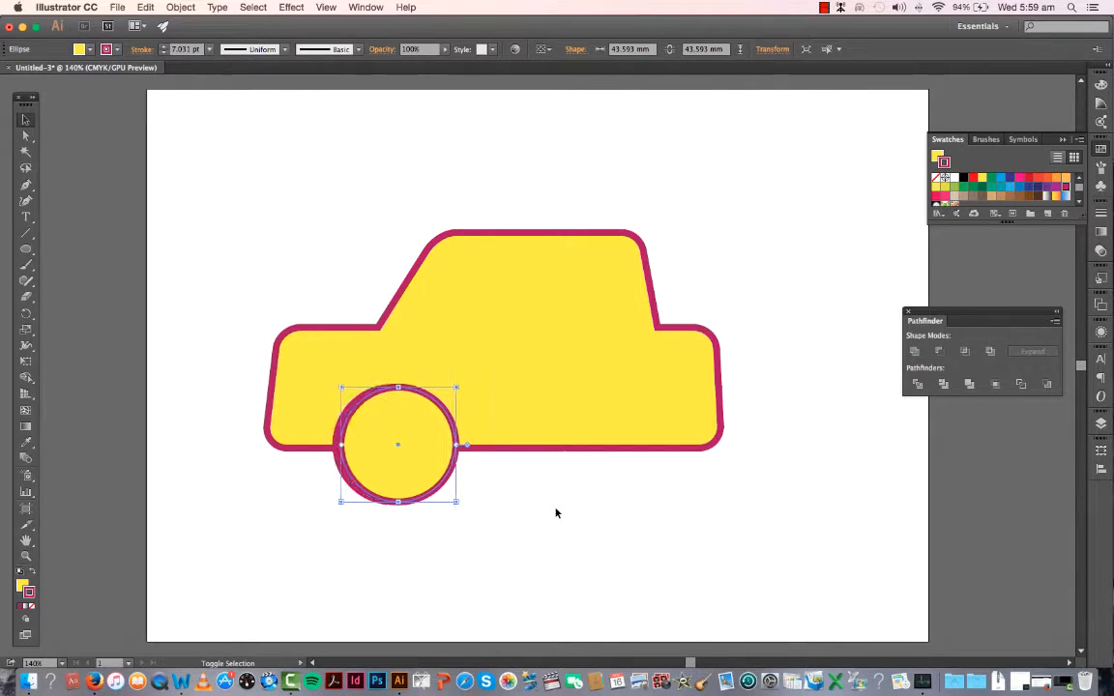
pyautogui.press('Right')
pyautogui.press('Right')
pyautogui.press('Right')
pyautogui.press('Right')
pyautogui.press('Right')
pyautogui.press('Right')
pyautogui.press('Right')
pyautogui.press('Right')
pyautogui.press('Right')
pyautogui.press('Right')
pyautogui.press('Right')
pyautogui.press('Right')
pyautogui.press('Right')
pyautogui.press('Right')
pyautogui.press('Right')
pyautogui.press('Right')
pyautogui.press('Right')
pyautogui.press('Right')
pyautogui.press('Right')
pyautogui.press('Right')
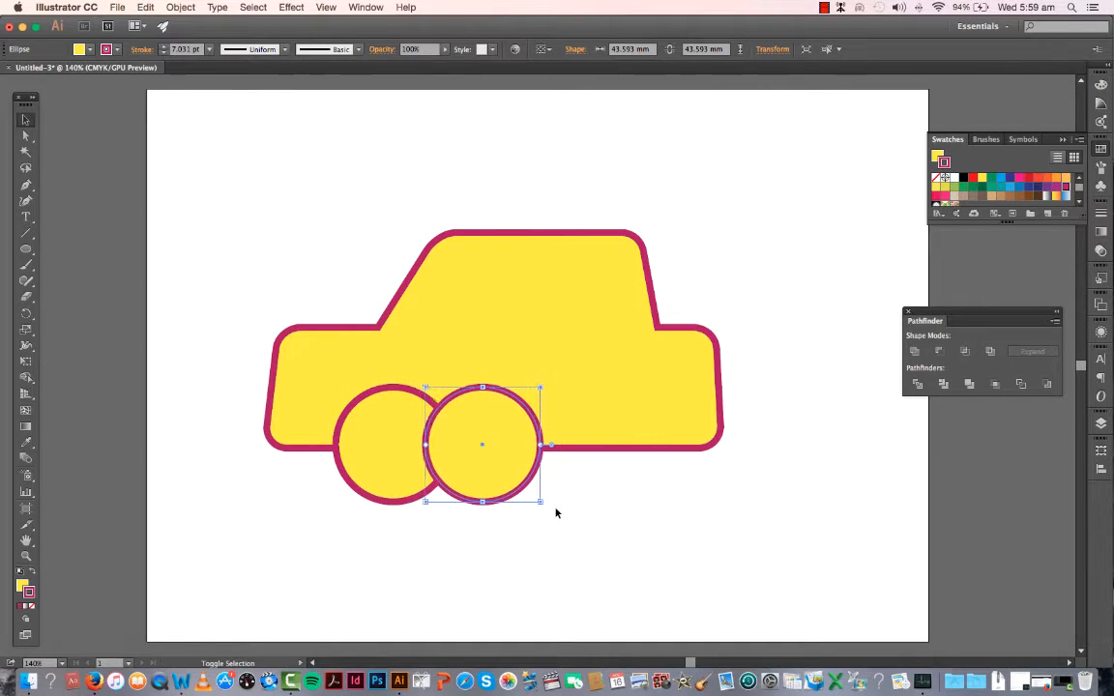
pyautogui.press('Right')
pyautogui.press('Right')
pyautogui.press('Right')
pyautogui.press('Right')
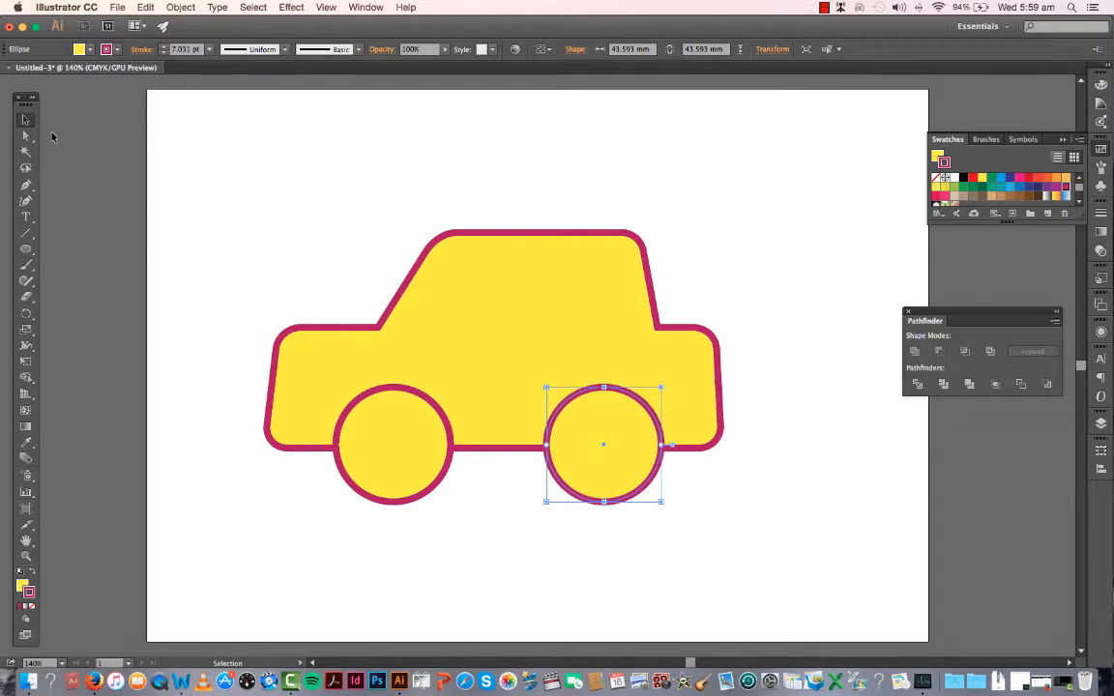
# - Cut both circles out of the car body with Pathfinder's Minus Front to form the wheel arches
pyautogui.moveTo(291, 285); pyautogui.dragTo(746, 552)
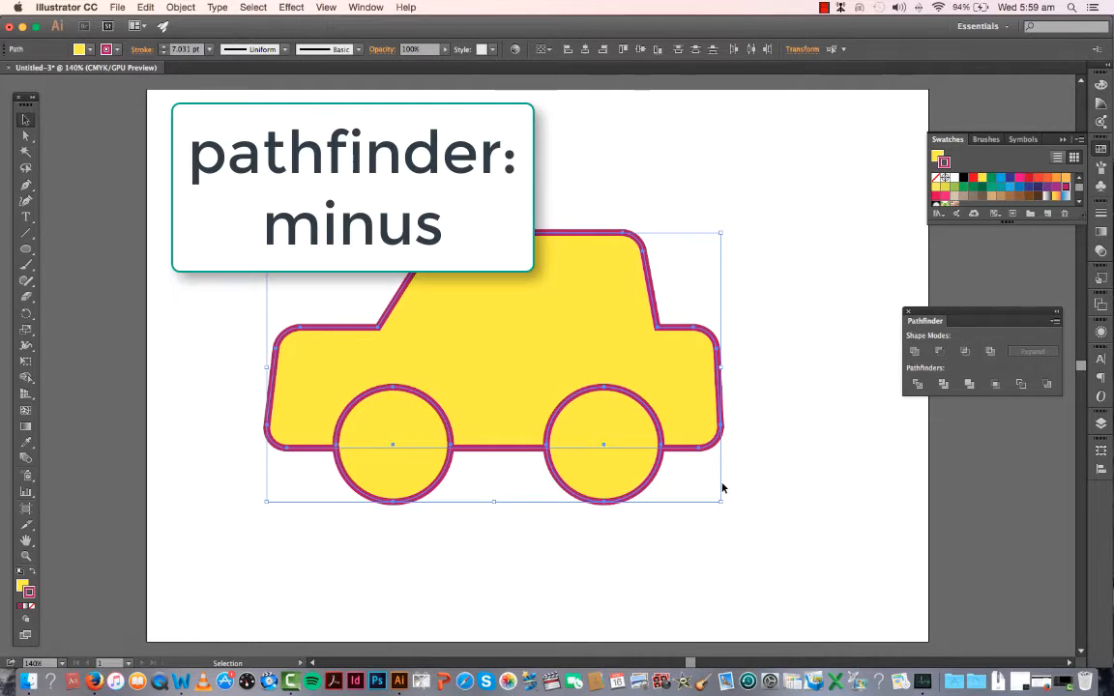
pyautogui.click(936, 352)
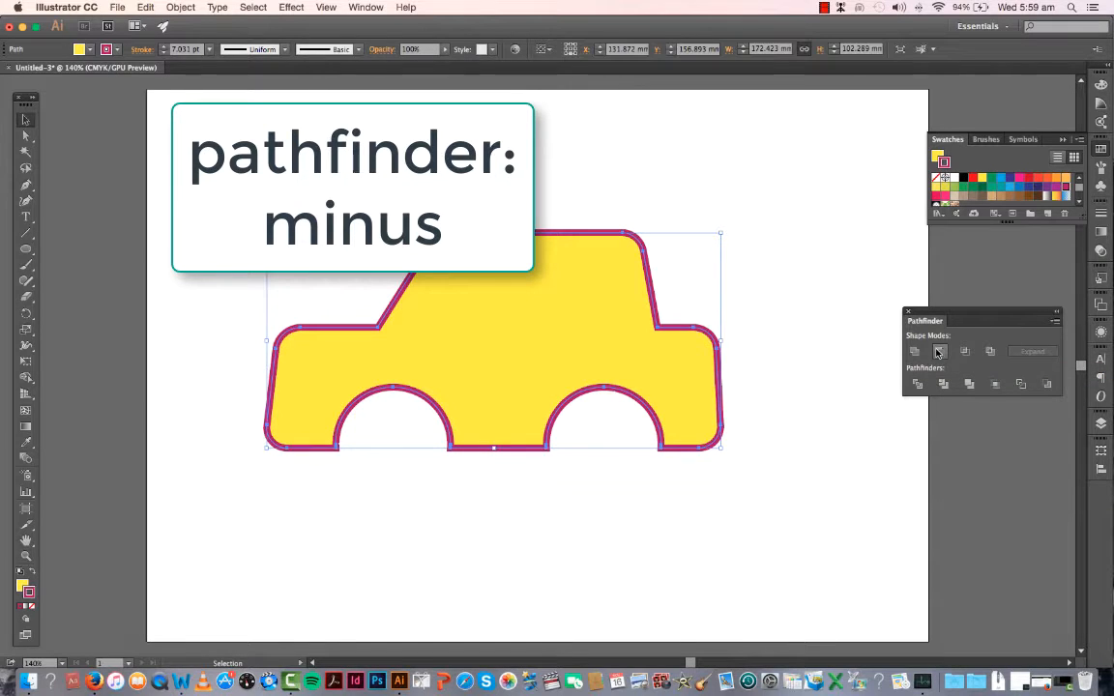
pyautogui.click(784, 500)
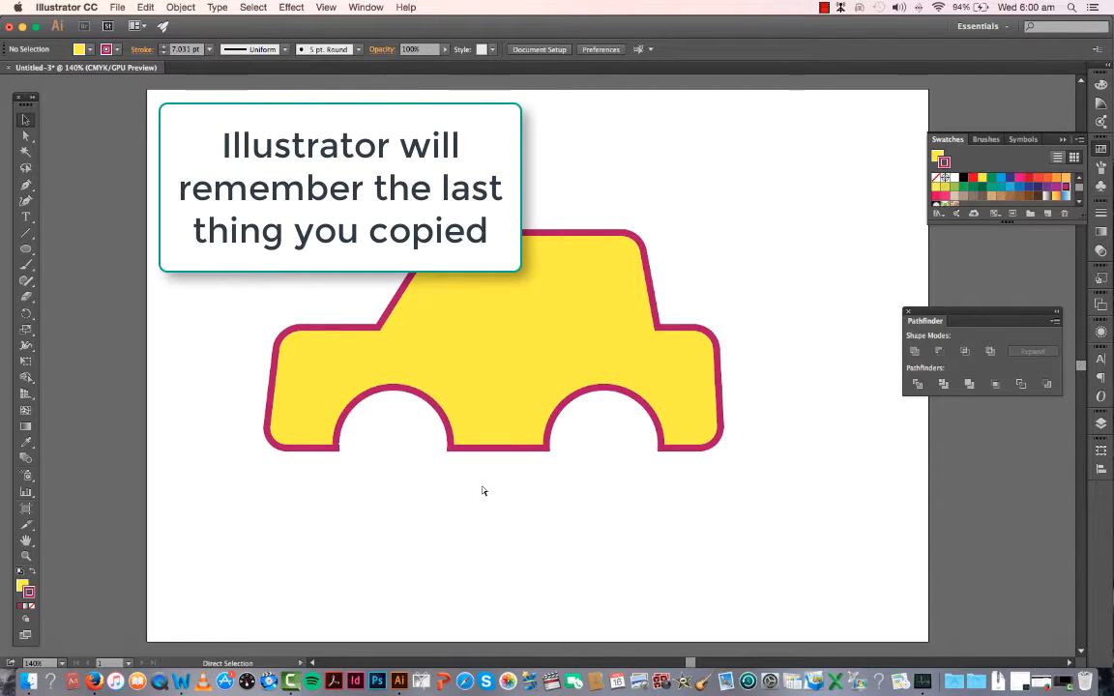
# - Paste the copied circle in front at the left wheel arch and scale it down proportionally to about 37 mm
pyautogui.press('a')
pyautogui.press('super+f')
pyautogui.press('v')
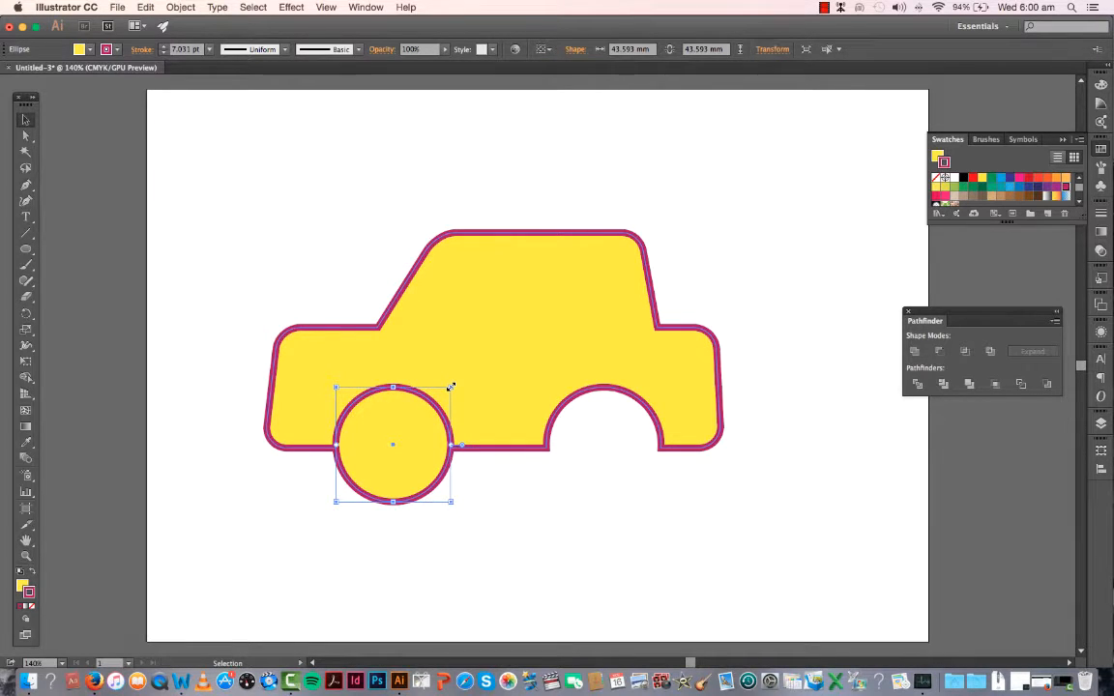
pyautogui.moveTo(450, 386); pyautogui.dragTo(435, 397)
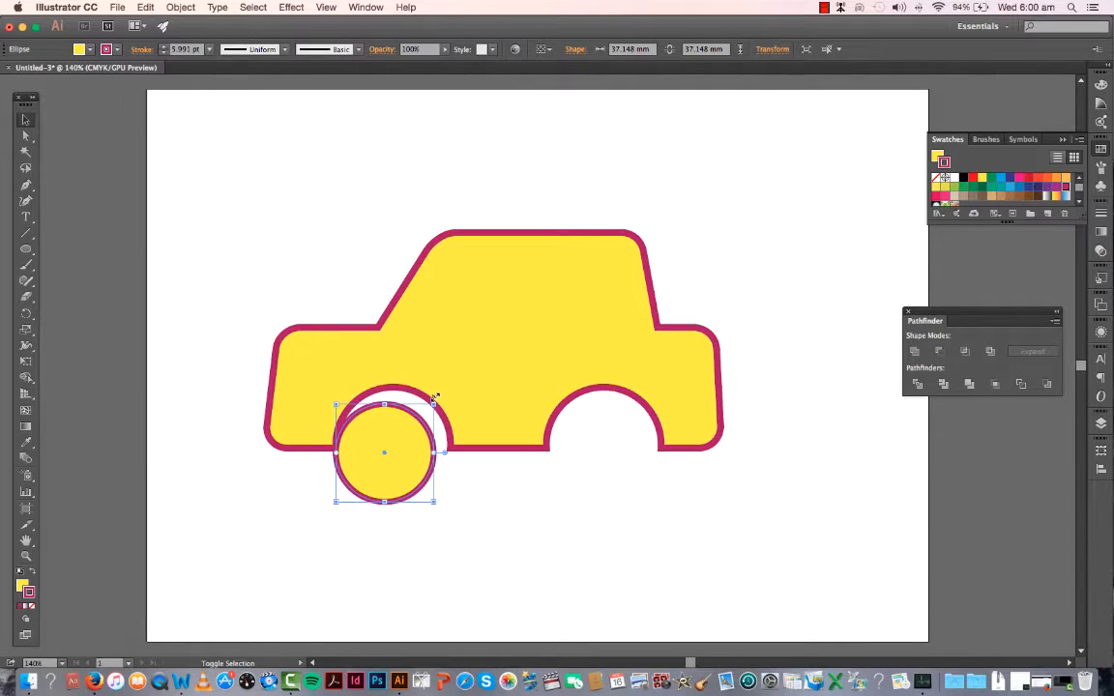
# - Nudge the smaller circle to the right and upward until it is centred in the left wheel arch
pyautogui.press('Right')
pyautogui.press('Right')
pyautogui.press('Right')
pyautogui.press('Right')
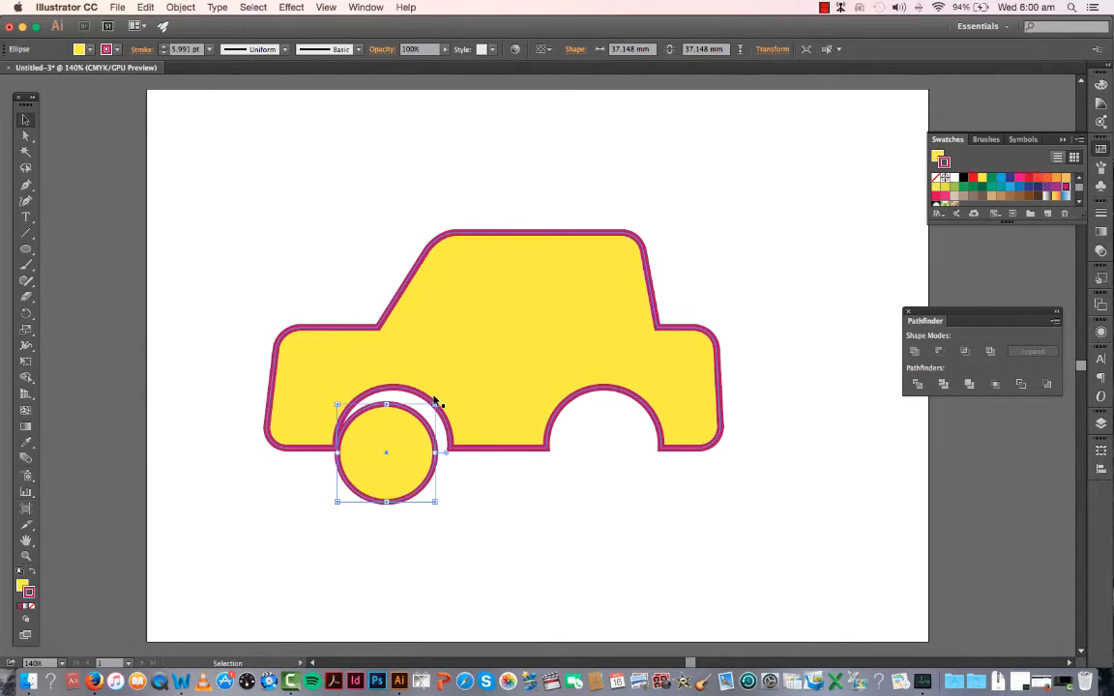
pyautogui.press('Right')
pyautogui.press('Right')
pyautogui.press('Right')
pyautogui.press('Right')
pyautogui.press('Right')
pyautogui.hotkey('shift', 'Up')
pyautogui.press('Right')
pyautogui.press('Right')
pyautogui.press('Right')
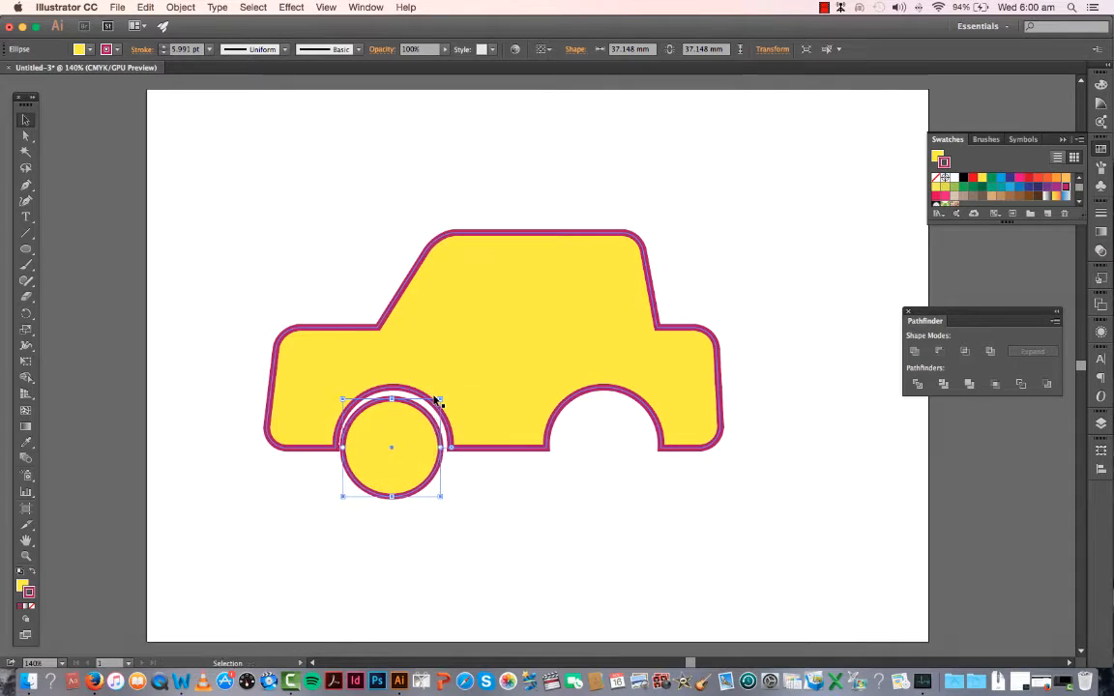
pyautogui.press('Up')
pyautogui.press('Up')
pyautogui.press('Up')
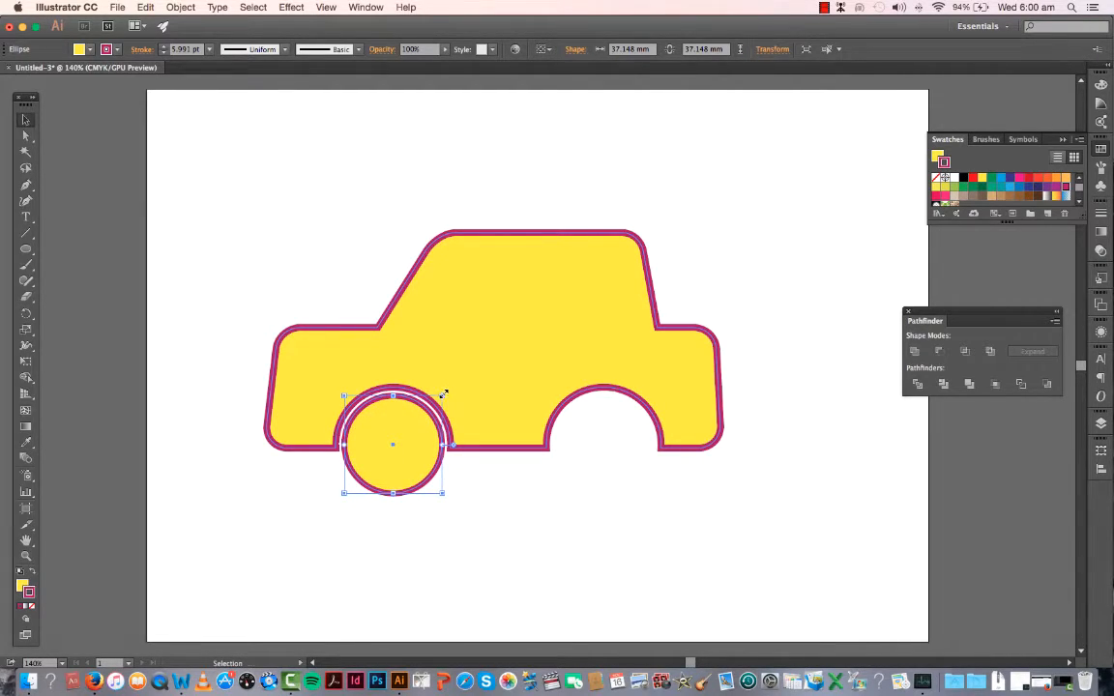
# - Scale the left wheel down proportionally to about 35 mm and recentre it in the wheel arch
pyautogui.moveTo(438, 394); pyautogui.dragTo(436, 398)
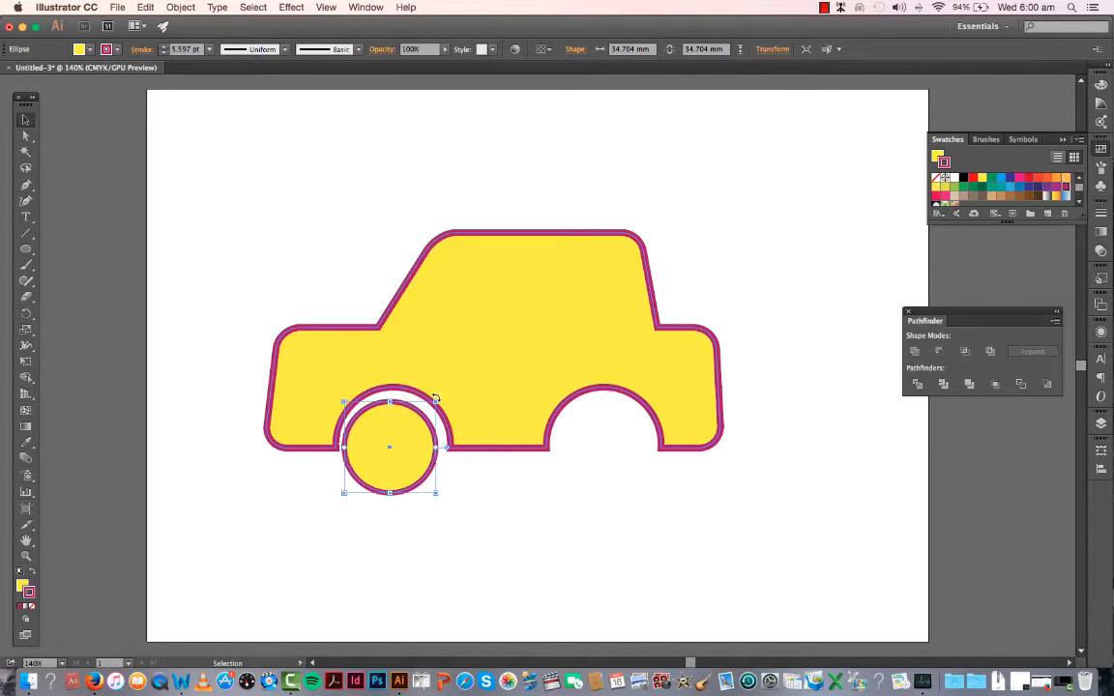
pyautogui.press('Right')
pyautogui.press('Right')
pyautogui.press('Right')
pyautogui.press('Up')
pyautogui.press('Up')
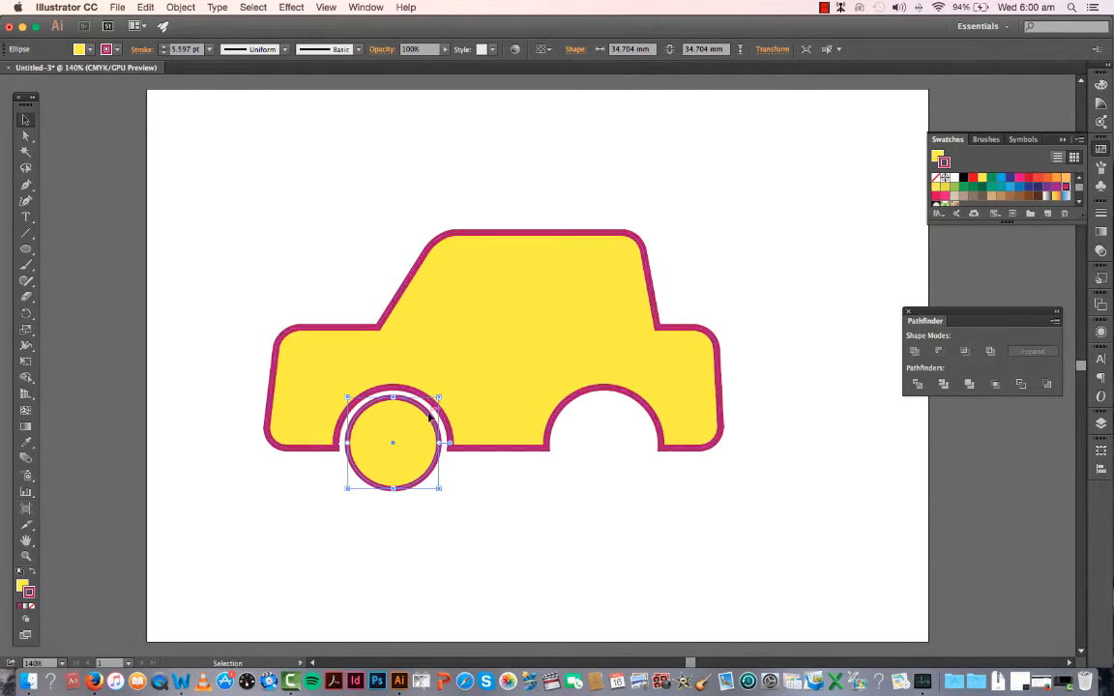
# - Duplicate the left wheel and shift the copy horizontally until it is centred in the right wheel arch
pyautogui.press('a')
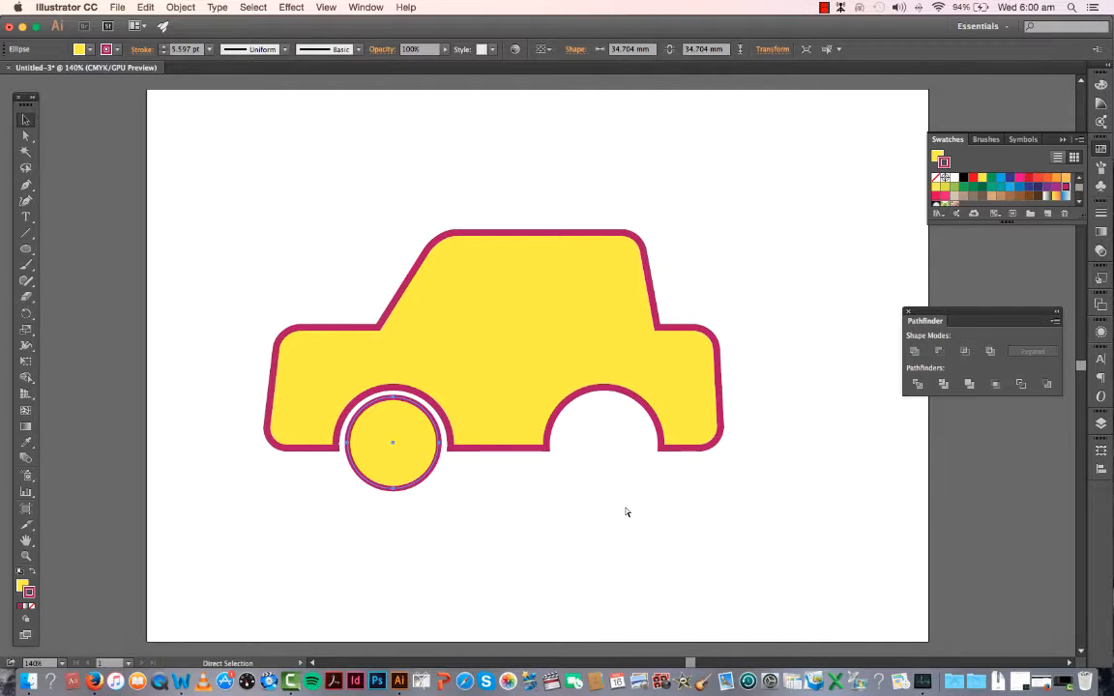
pyautogui.press('v')
pyautogui.hotkey('shift', 'Right')
pyautogui.hotkey('shift', 'Right')
pyautogui.hotkey('shift', 'Right')
pyautogui.hotkey('shift', 'Right')
pyautogui.hotkey('shift', 'Right')
pyautogui.hotkey('shift', 'Right')
pyautogui.hotkey('shift', 'Right')
pyautogui.hotkey('shift', 'Right')
pyautogui.hotkey('shift', 'Right')
pyautogui.hotkey('shift', 'Right')
pyautogui.hotkey('shift', 'Right')
pyautogui.hotkey('shift', 'Right')
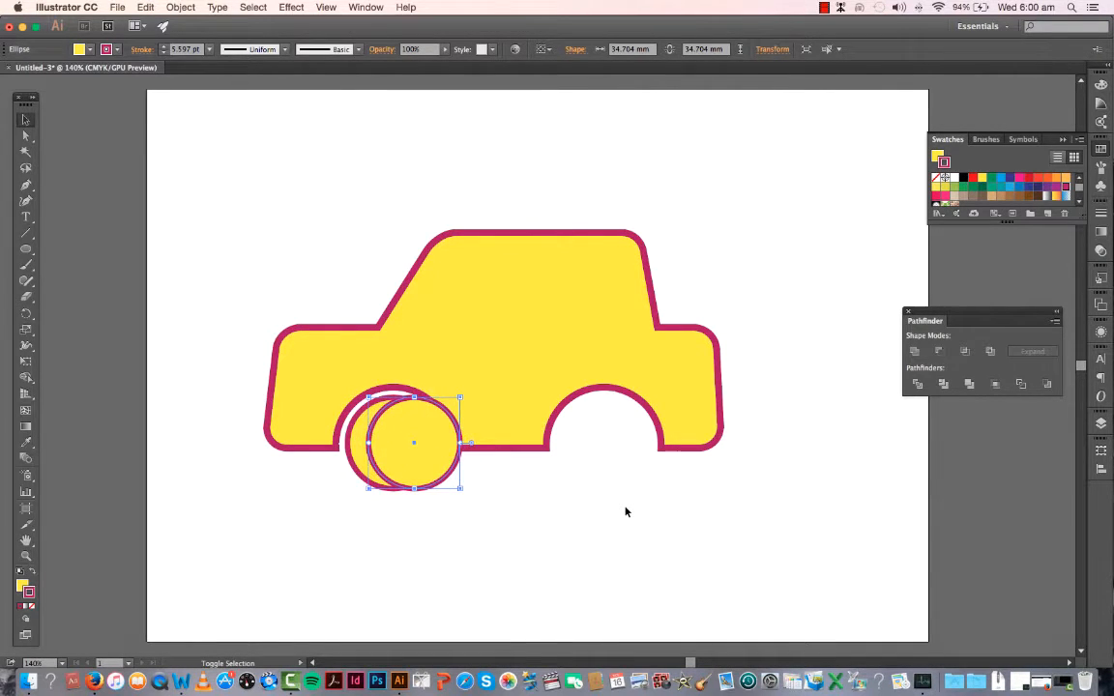
pyautogui.hotkey('shift', 'Right')
pyautogui.hotkey('shift', 'Right')
pyautogui.hotkey('shift', 'Right')
pyautogui.hotkey('shift', 'Right')
pyautogui.hotkey('shift', 'Right')
pyautogui.hotkey('shift', 'Right')
pyautogui.hotkey('shift', 'Right')
pyautogui.hotkey('shift', 'Right')
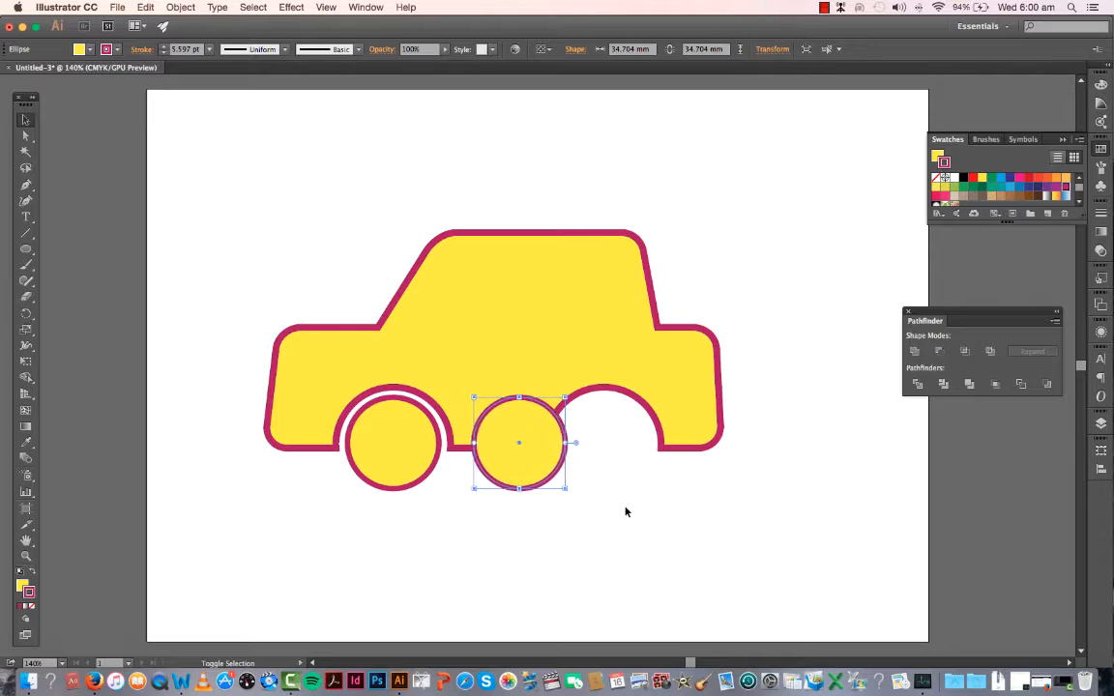
pyautogui.hotkey('shift', 'Right')
pyautogui.hotkey('shift', 'Right')
pyautogui.hotkey('shift', 'Right')
pyautogui.hotkey('shift', 'Right')
pyautogui.hotkey('shift', 'Right')
pyautogui.hotkey('shift', 'Right')
pyautogui.hotkey('shift', 'Right')
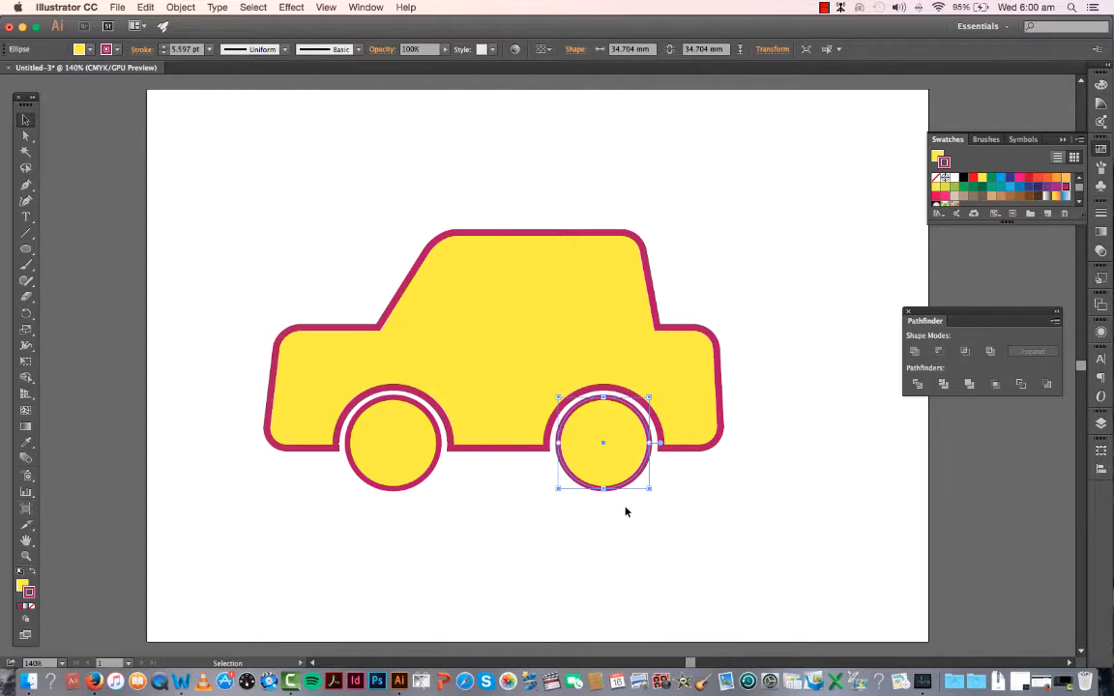
pyautogui.click(722, 548)
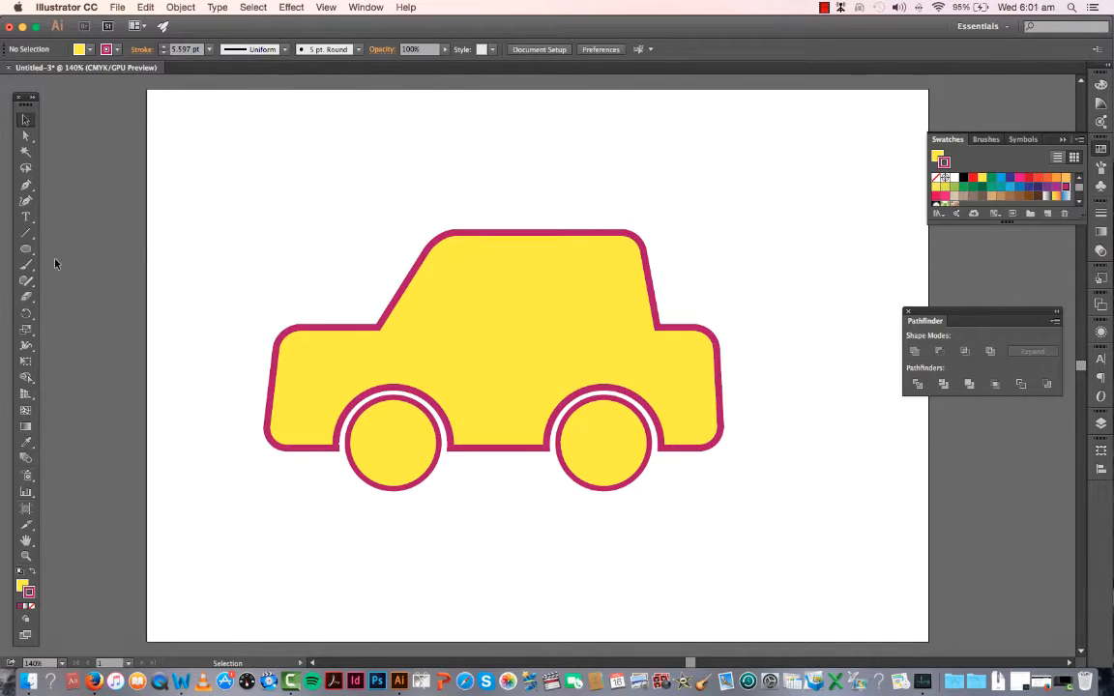
# - Draw a rounded rectangle about 61 × 28 mm inside the car's cabin as the window
pyautogui.click(28, 249)
pyautogui.click(29, 249)
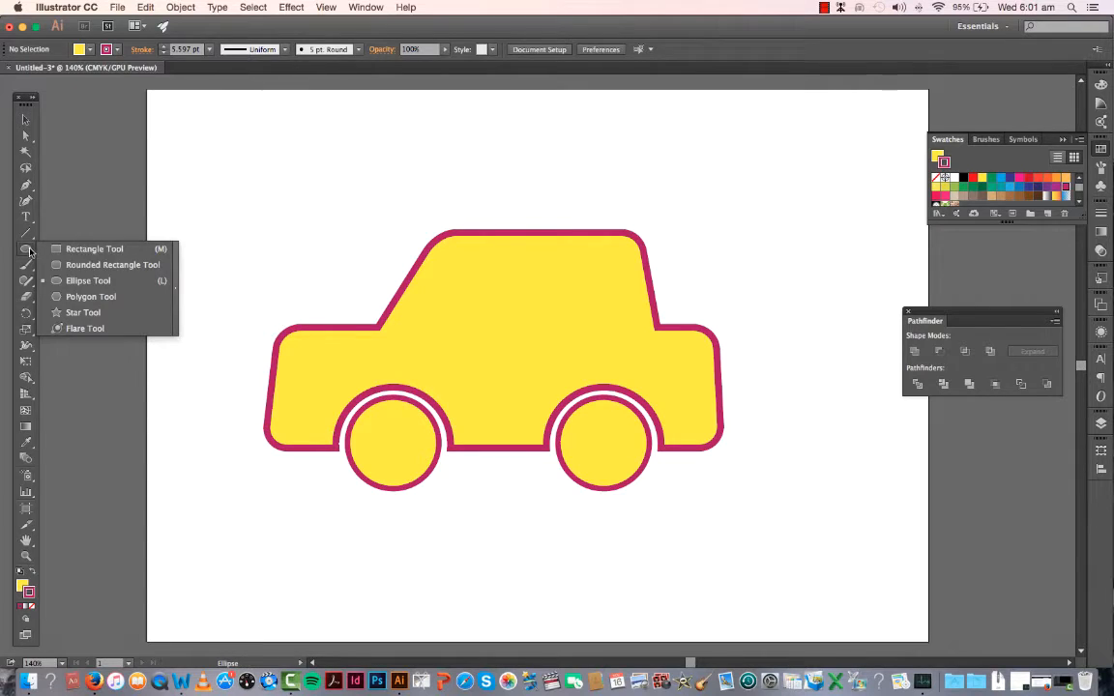
pyautogui.click(83, 266)
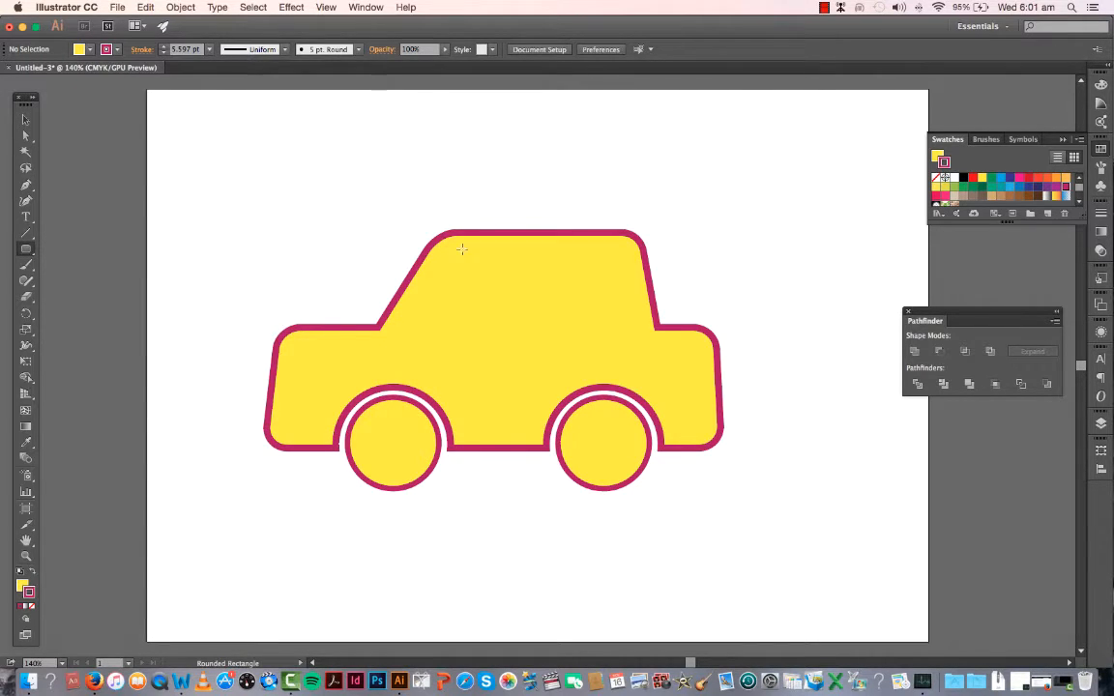
pyautogui.moveTo(455, 251)
pyautogui.mouseDown()
pyautogui.moveTo(620, 339)
pyautogui.moveTo(645, 321)
pyautogui.moveTo(656, 328)
pyautogui.moveTo(614, 327)
pyautogui.mouseUp()
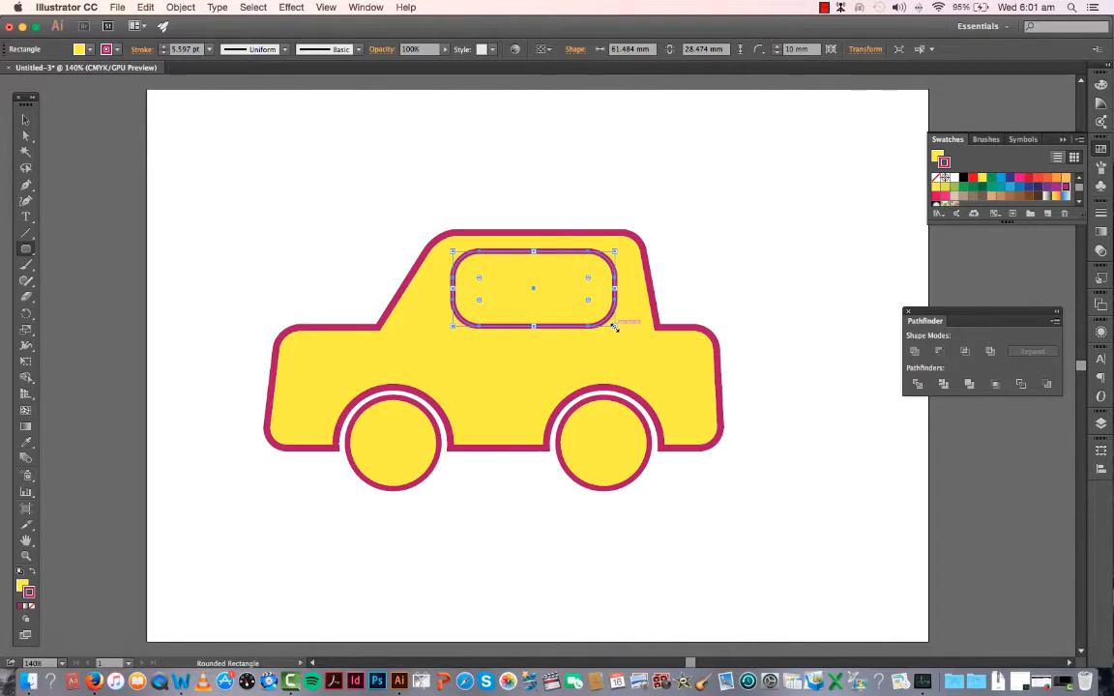
# - Free Distort the window by pulling both lower corners outward to follow the slanted cabin sides, about 77 mm wide overall
pyautogui.click(26, 363)
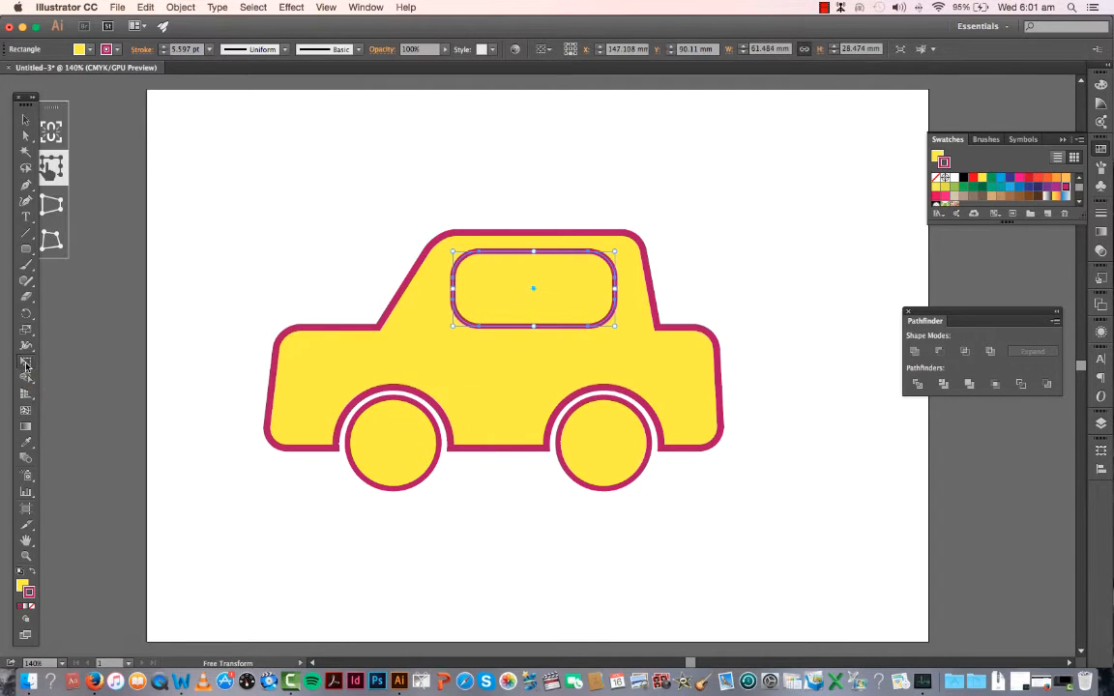
pyautogui.click(54, 239)
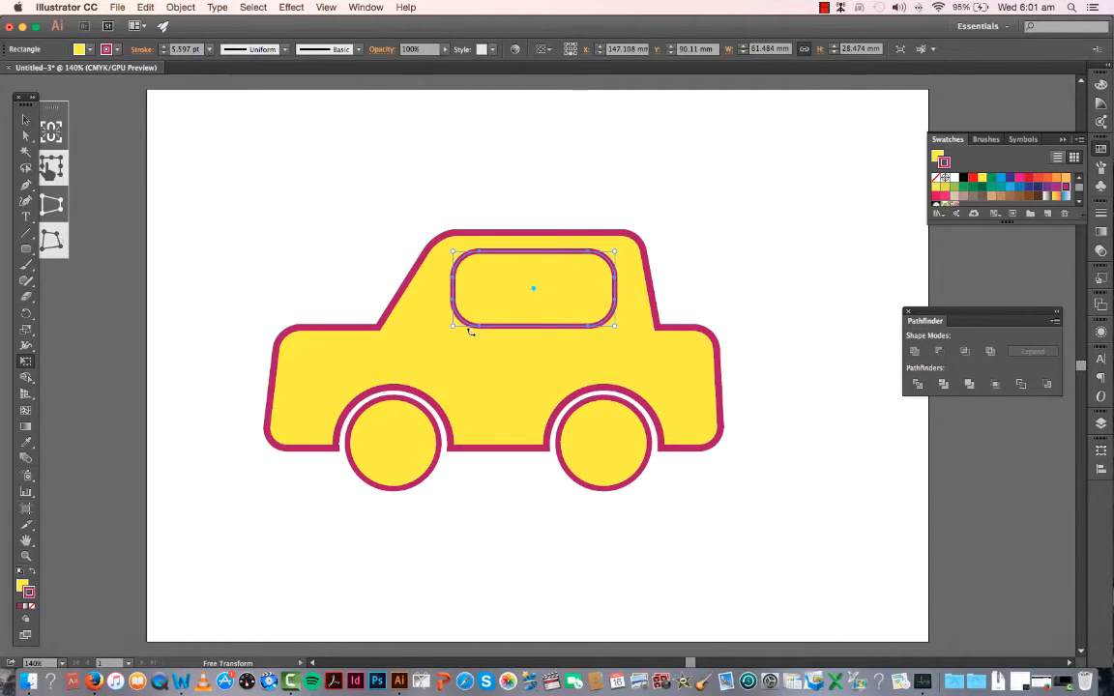
pyautogui.moveTo(455, 329); pyautogui.dragTo(414, 330)
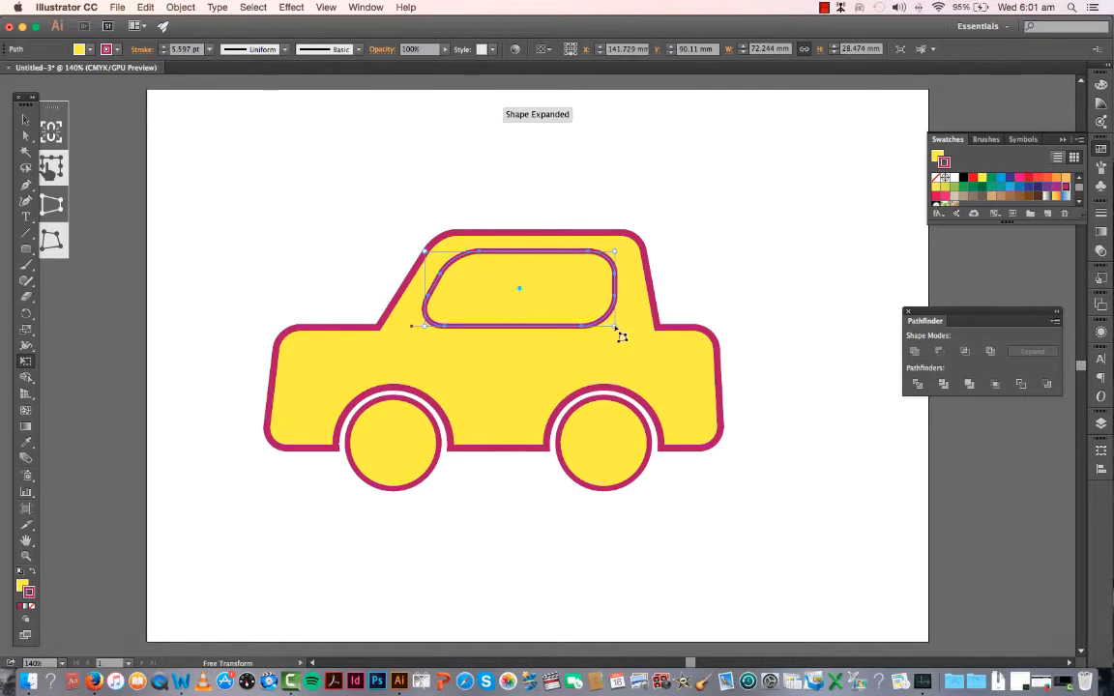
pyautogui.moveTo(615, 326)
pyautogui.mouseDown()
pyautogui.moveTo(644, 326)
pyautogui.moveTo(628, 330)
pyautogui.mouseUp()
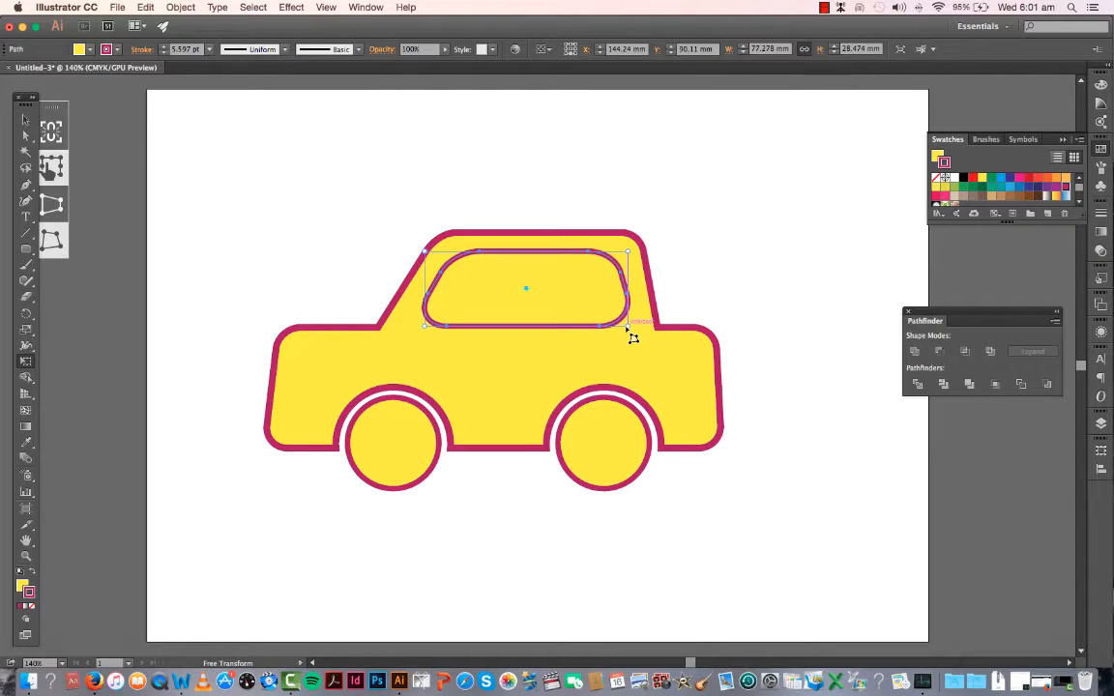
# - Cut the window shape out of the car body with Pathfinder's Minus Front
pyautogui.click(26, 120)
pyautogui.click(473, 181)
pyautogui.moveTo(462, 186); pyautogui.dragTo(567, 282)
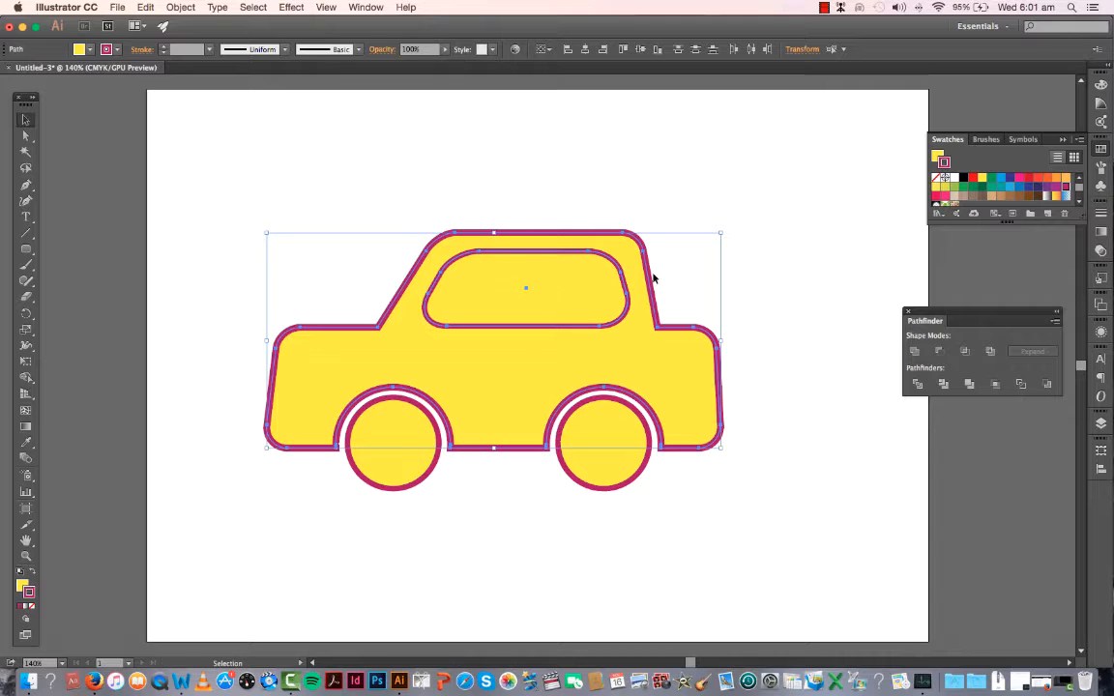
pyautogui.click(939, 354)
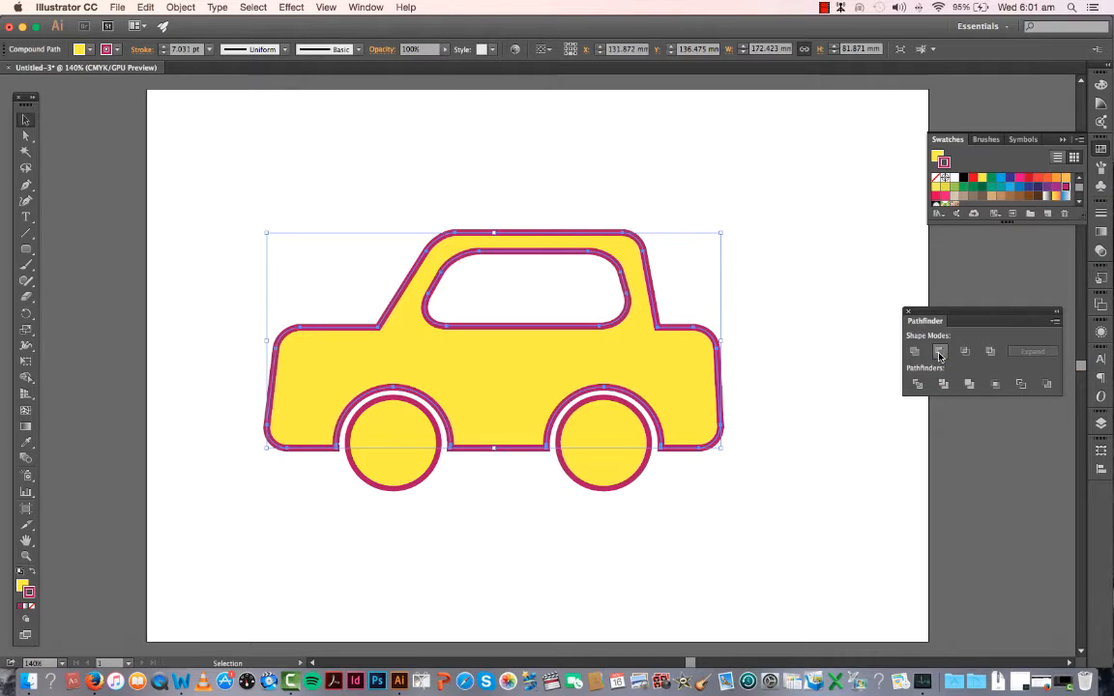
pyautogui.click(795, 454)
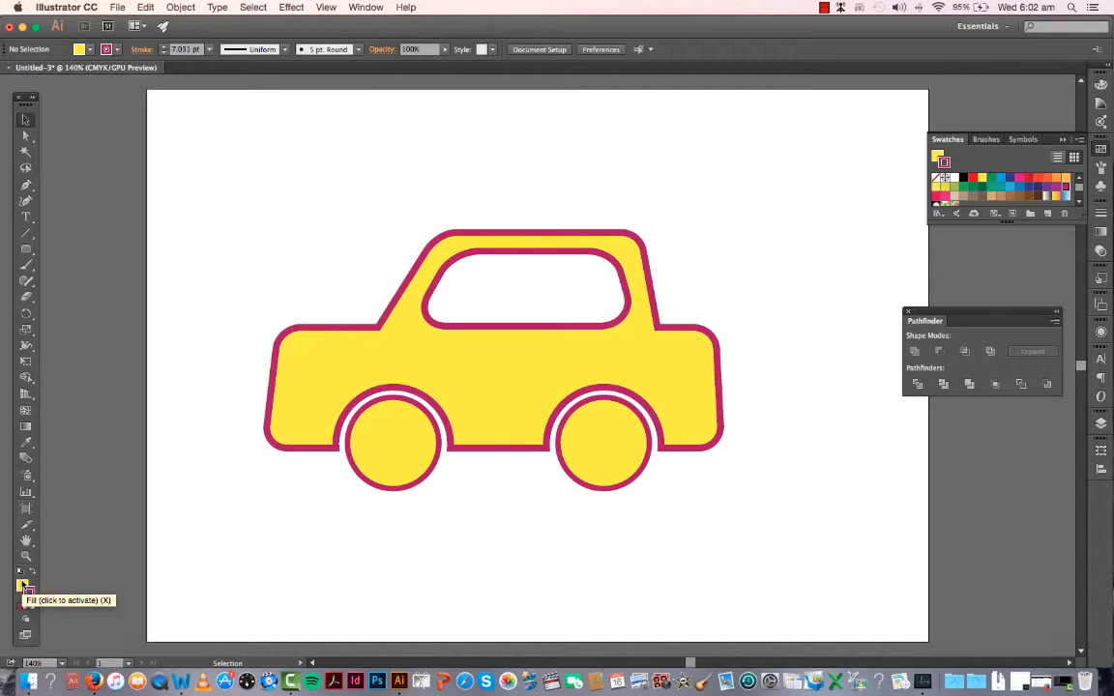
# - Recolour the car body with the red swatch for both fill and stroke
pyautogui.click(683, 349)
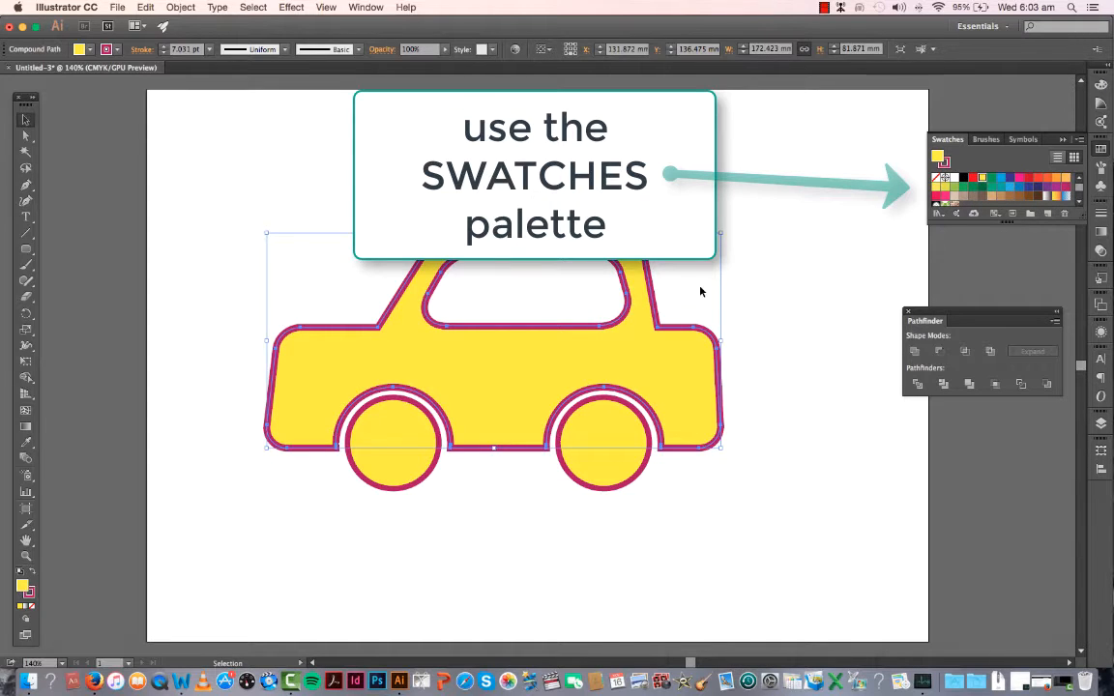
pyautogui.click(972, 180)
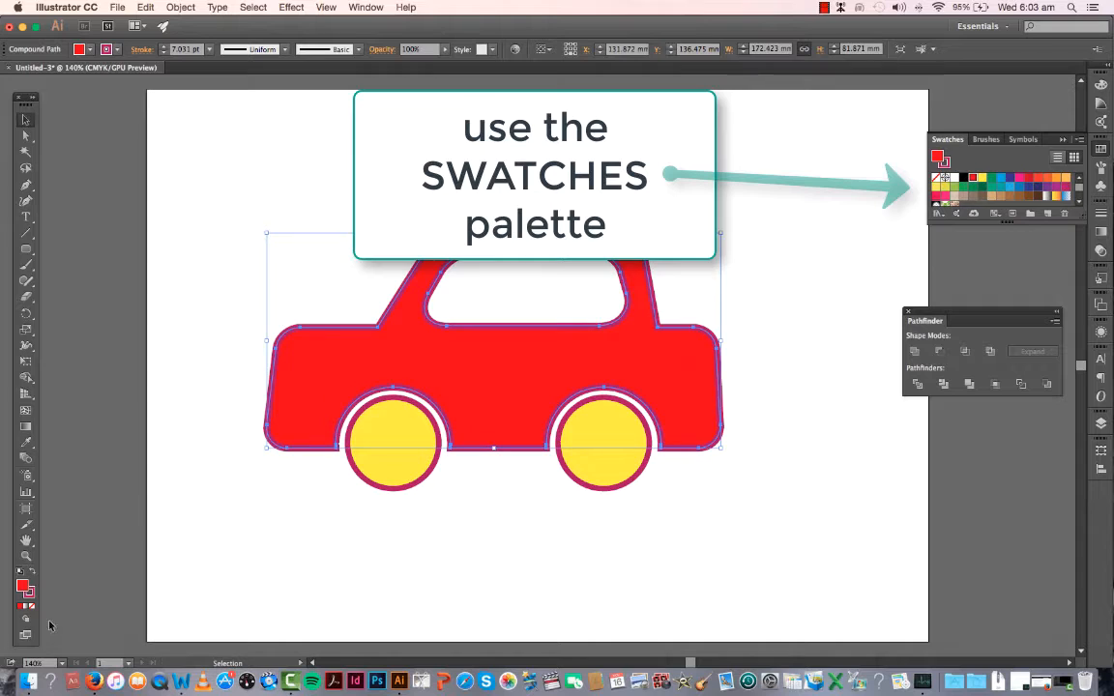
pyautogui.click(29, 591)
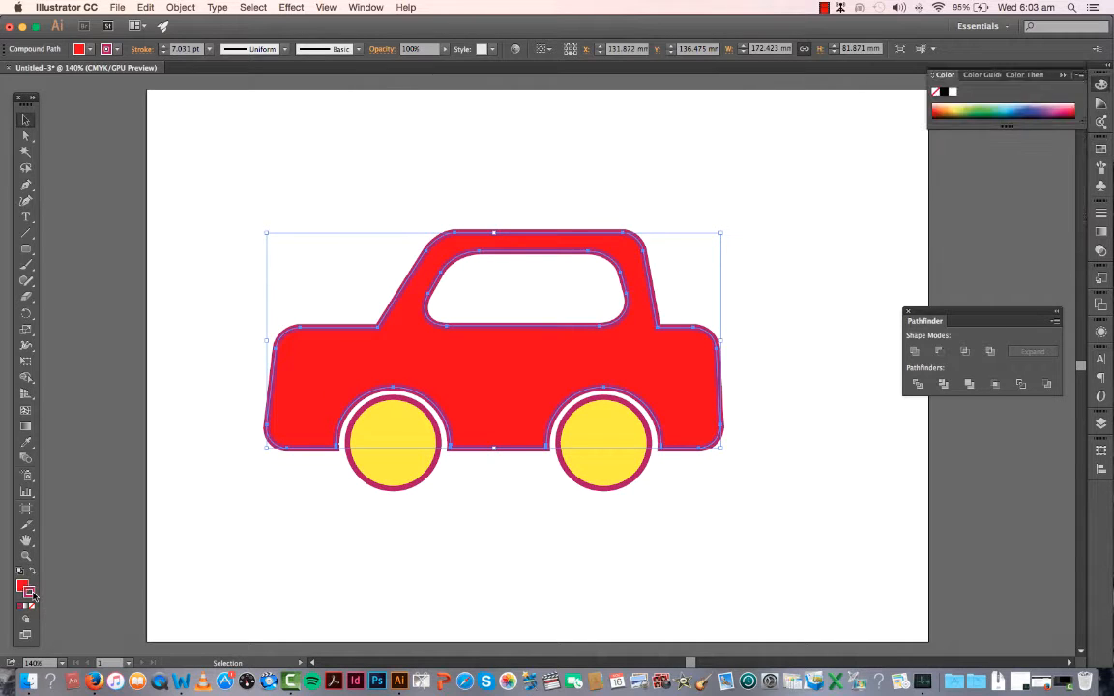
pyautogui.click(1099, 123)
pyautogui.click(1100, 148)
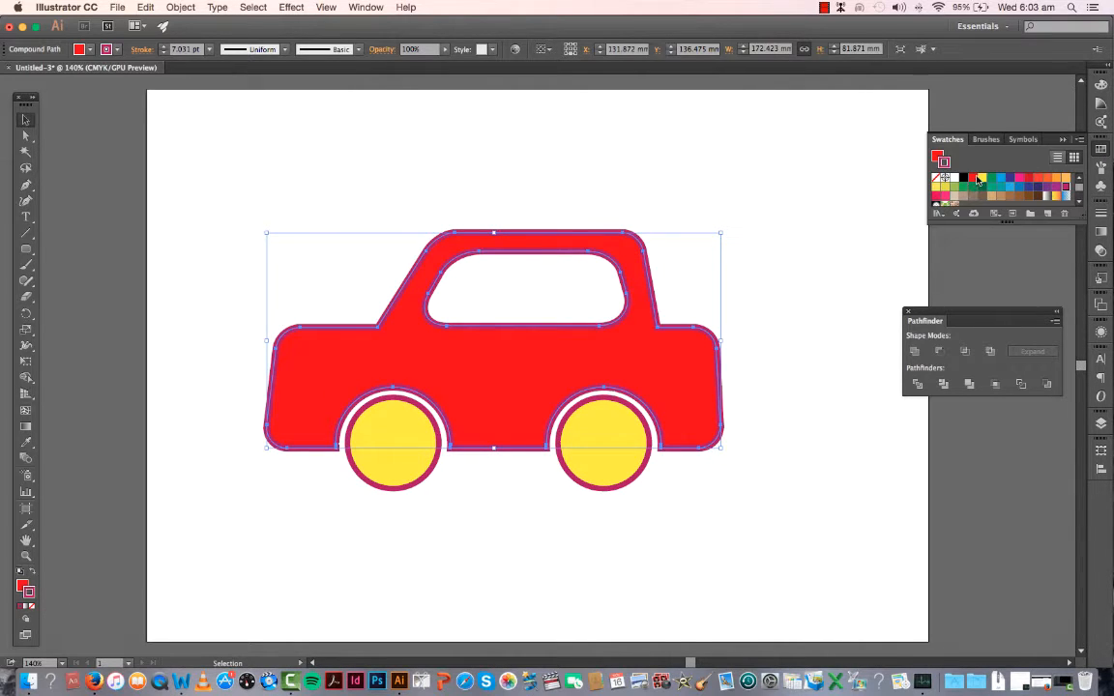
pyautogui.moveTo(748, 306); pyautogui.dragTo(671, 357)
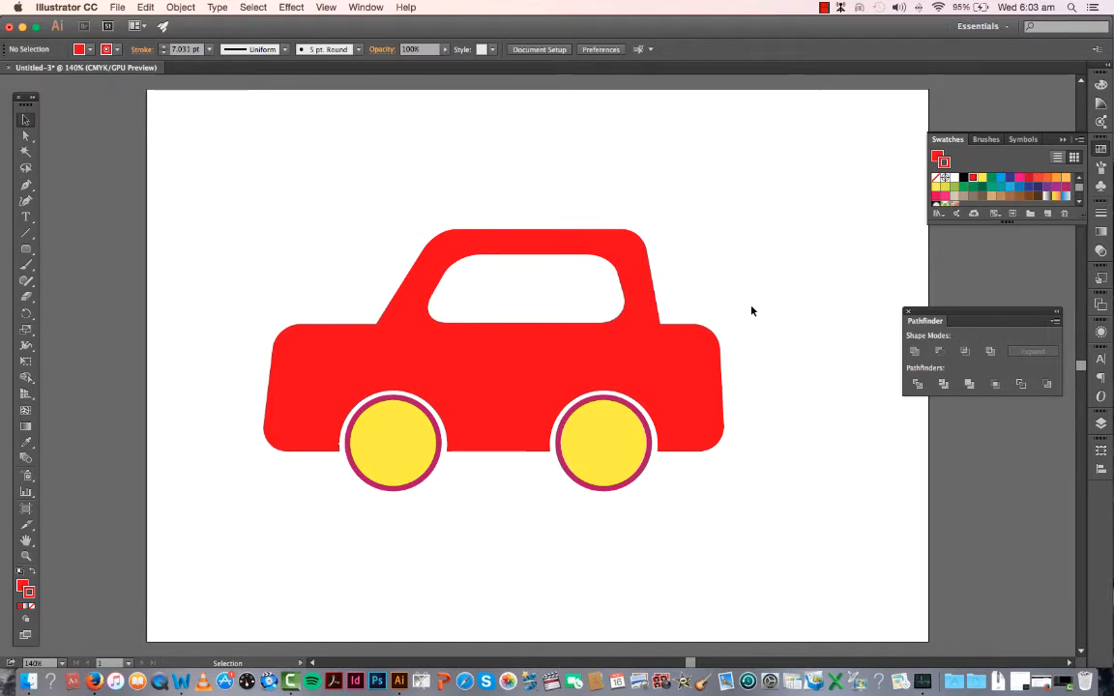
# - Set the car body's stroke to a light peach tint of red from the Color Guide
pyautogui.moveTo(607, 396); pyautogui.dragTo(608, 394)
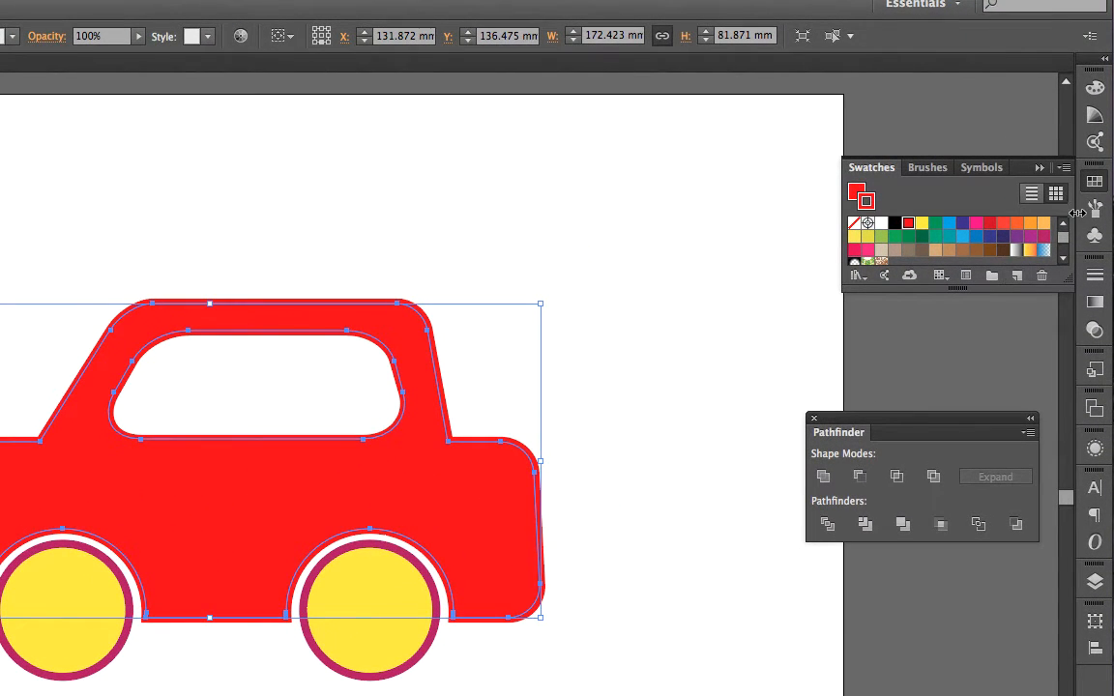
pyautogui.click(1095, 116)
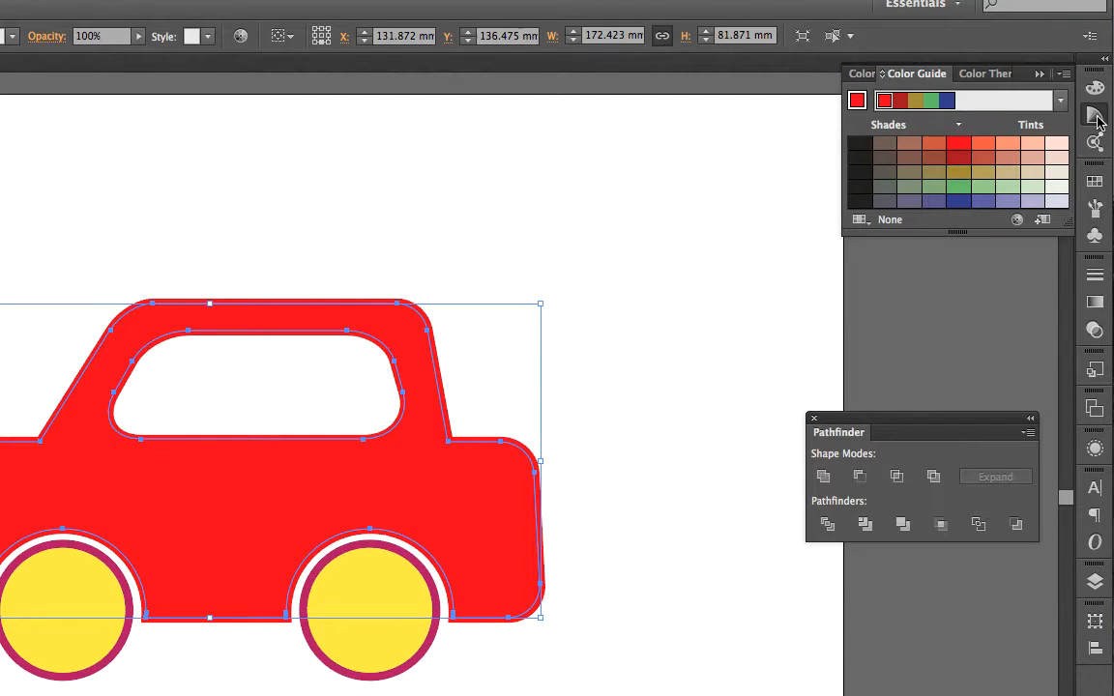
pyautogui.click(1057, 147)
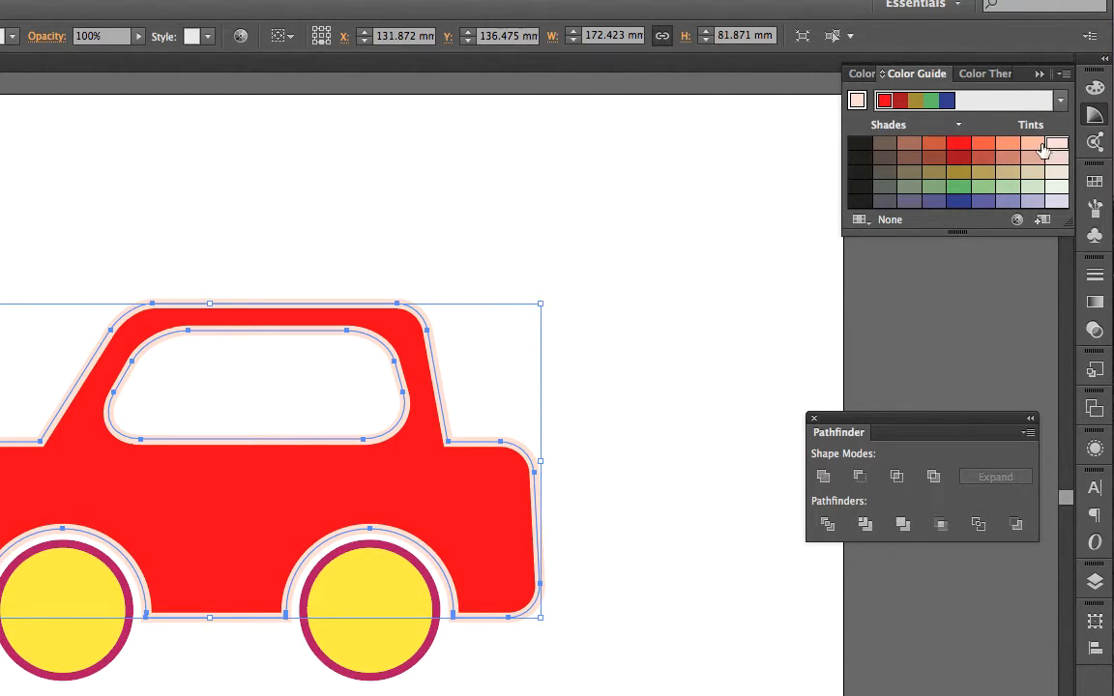
pyautogui.click(1033, 145)
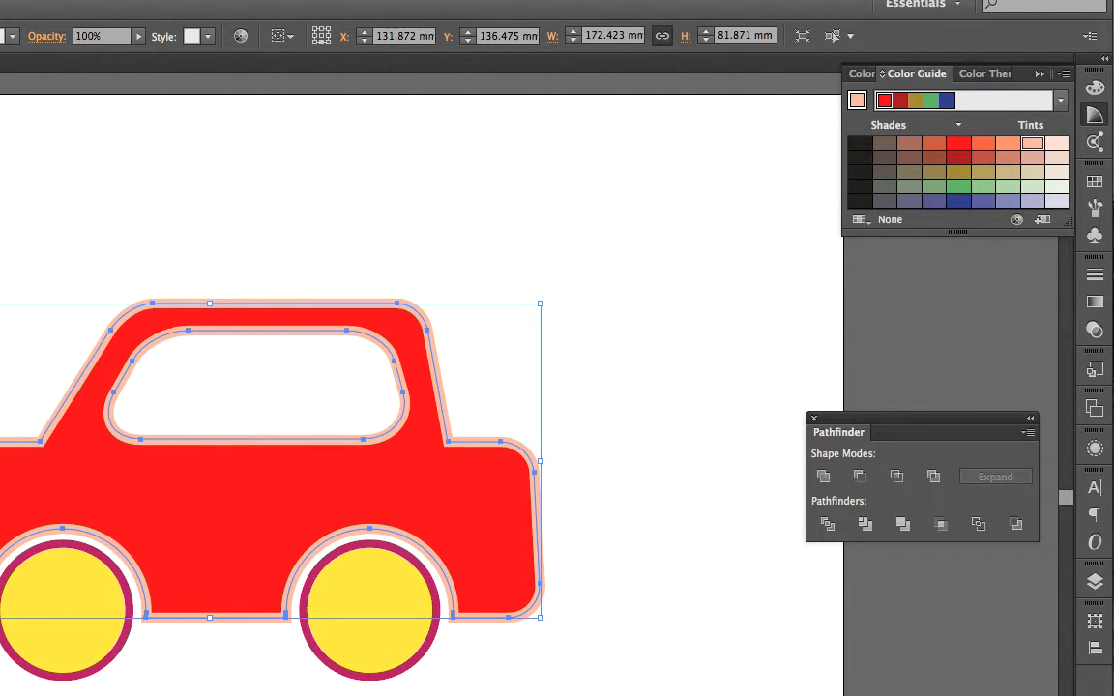
# - Fill the car body with the same light peach tint from the Color Guide as its stroke
pyautogui.press('F6')
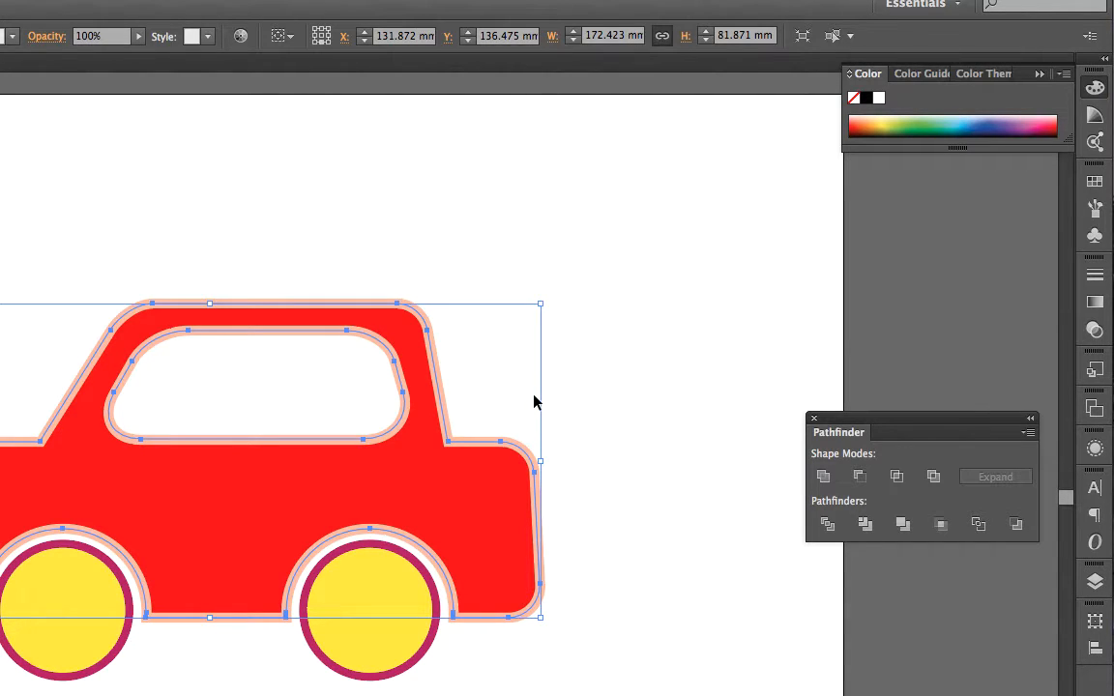
pyautogui.click(1095, 115)
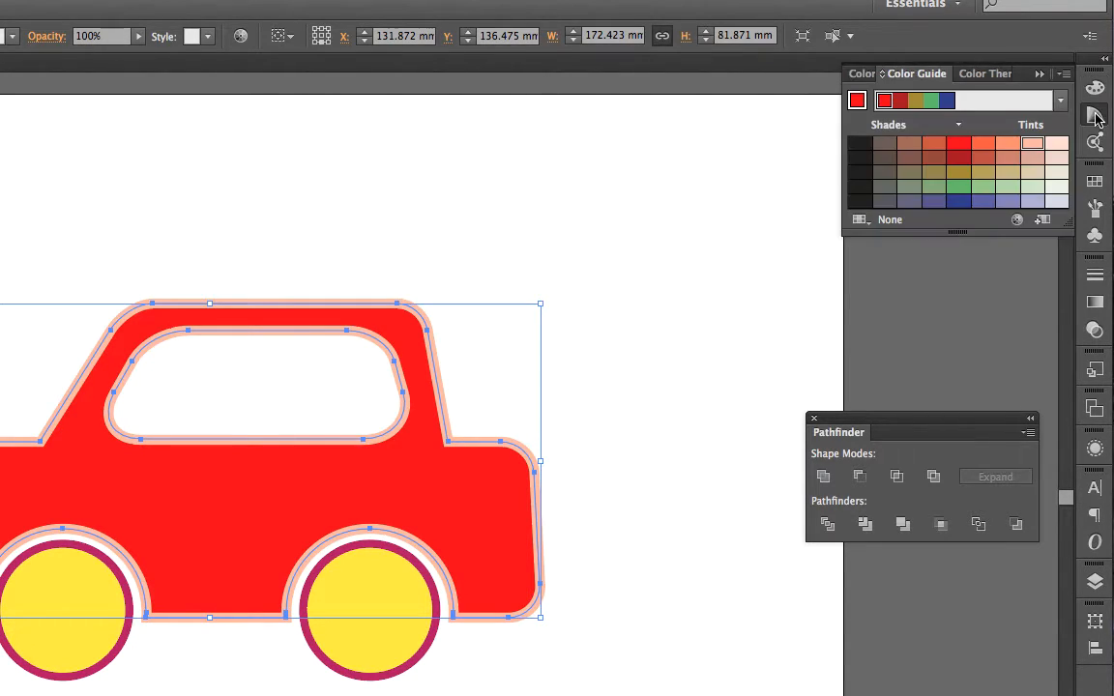
pyautogui.click(1032, 150)
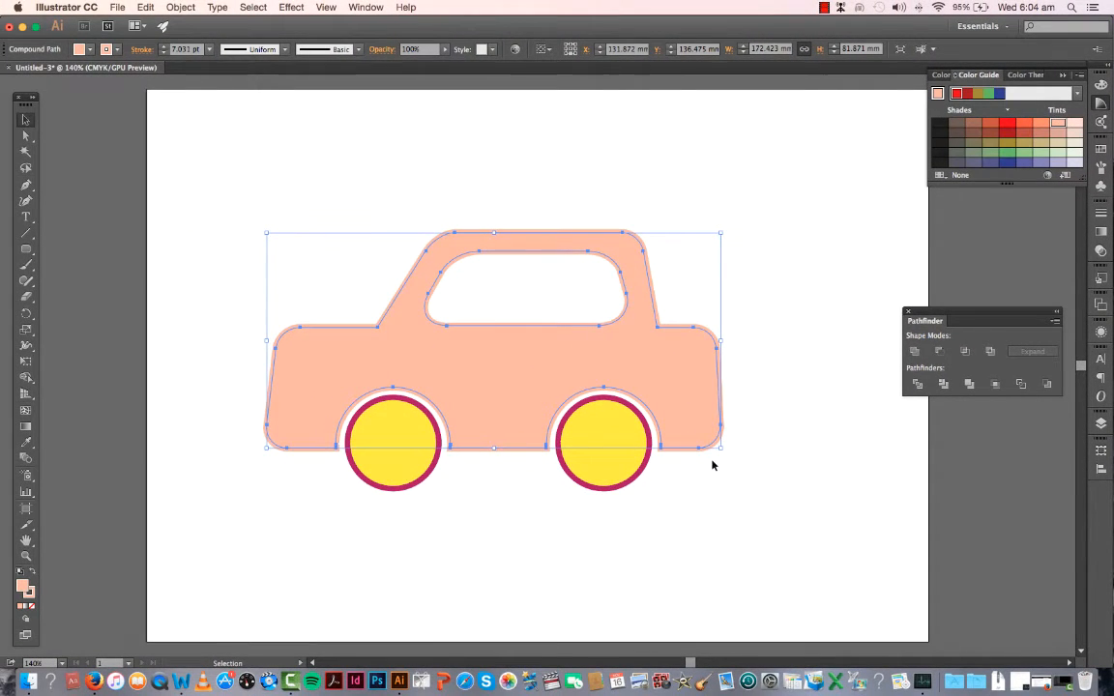
pyautogui.click(639, 556)
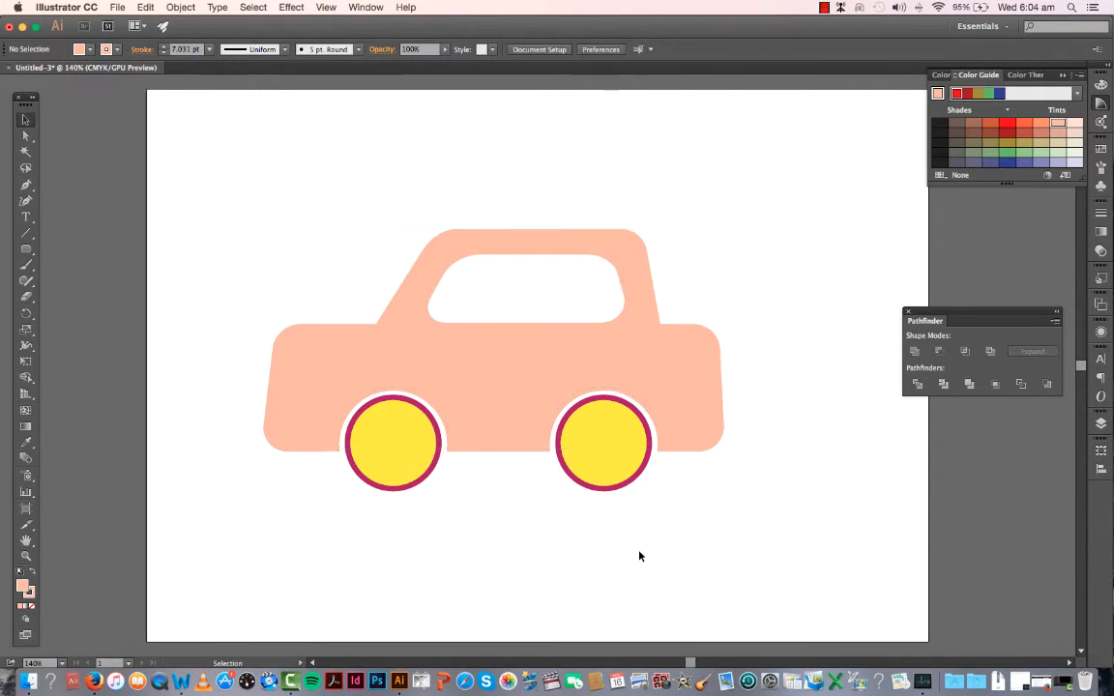
# - Reset the left wheel to the default white fill and 1 pt black stroke
pyautogui.click(404, 473)
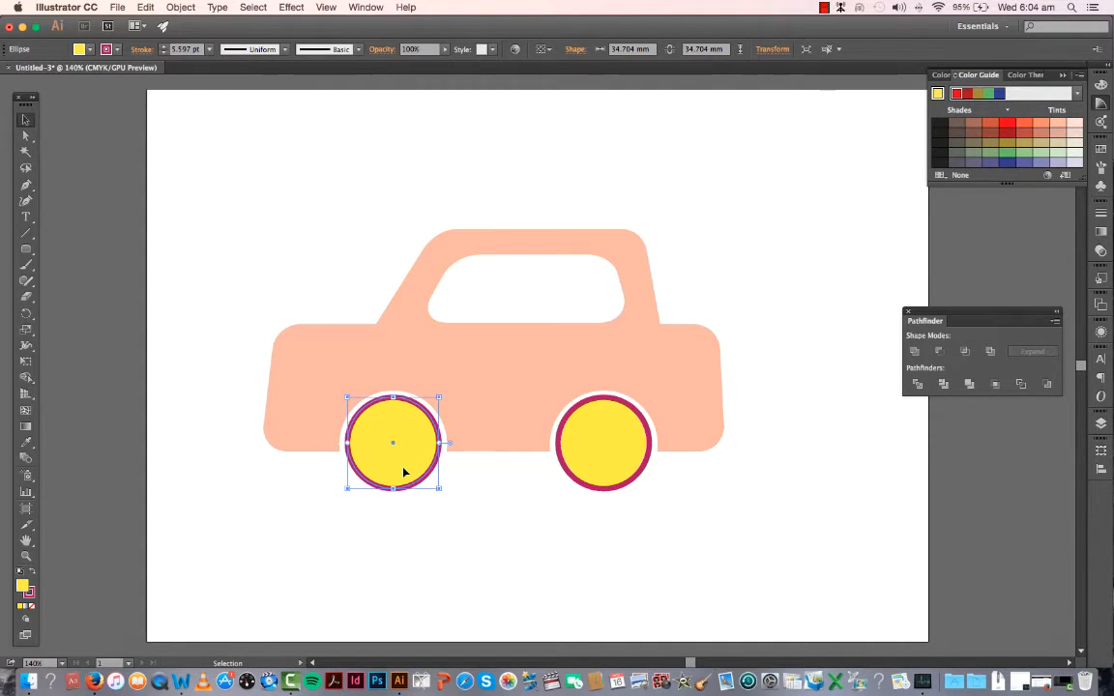
pyautogui.click(19, 571)
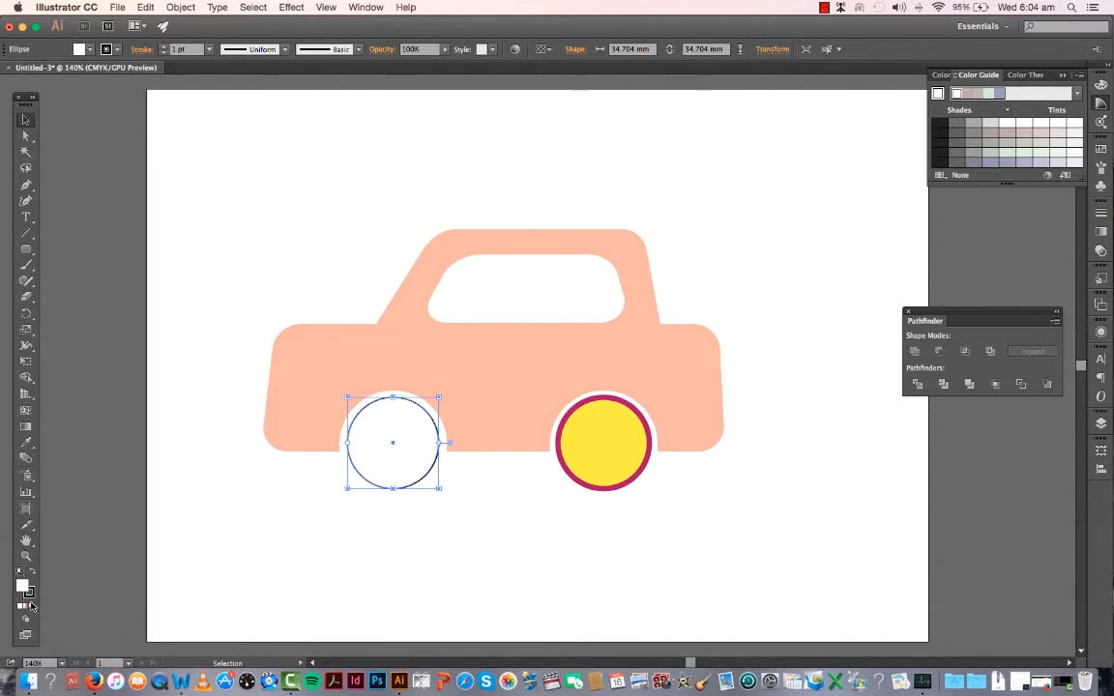
# - Reduce the car body's stroke weight to 1 pt and deselect it
pyautogui.click(301, 362)
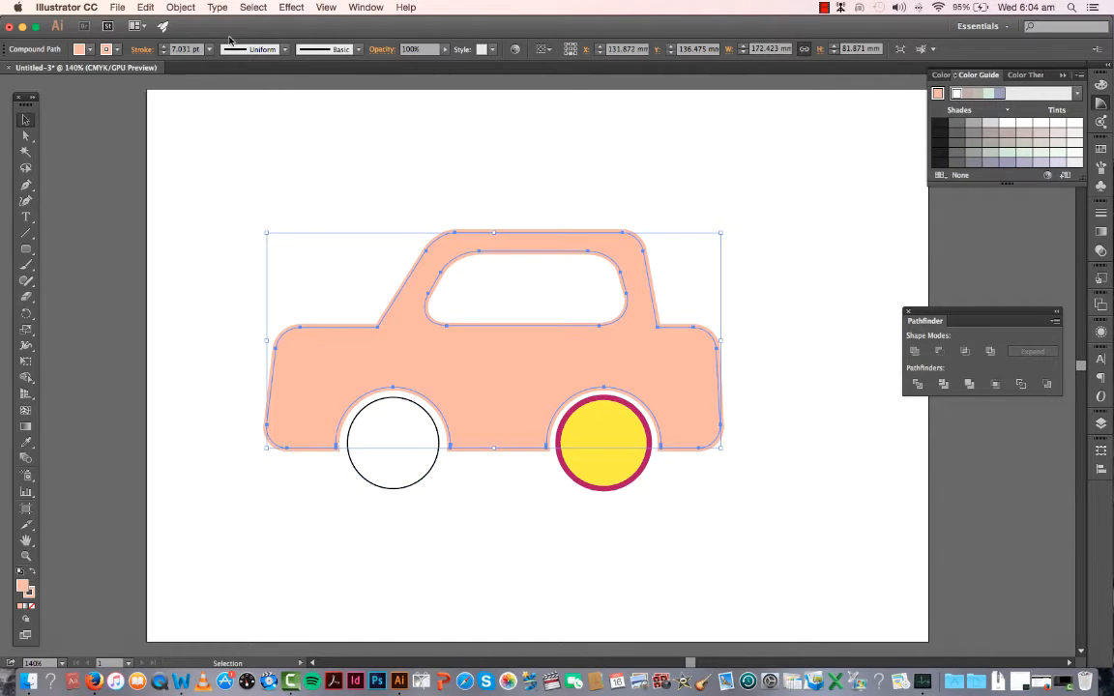
pyautogui.click(164, 52)
pyautogui.click(164, 53)
pyautogui.click(165, 52)
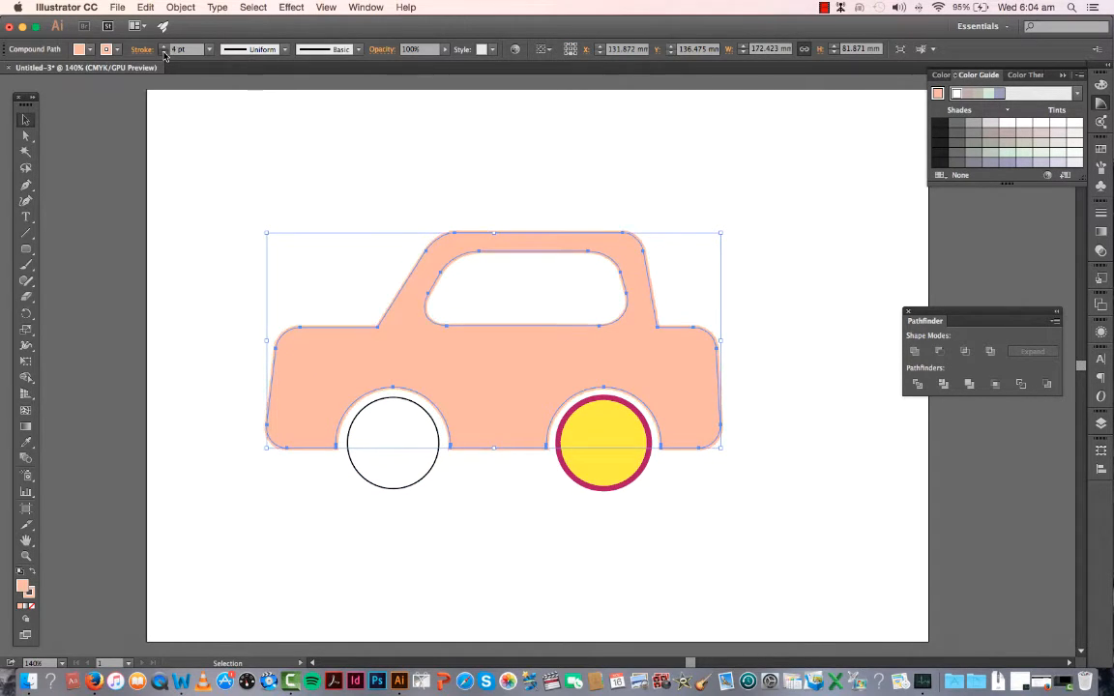
pyautogui.click(164, 52)
pyautogui.click(165, 52)
pyautogui.click(164, 53)
pyautogui.click(164, 52)
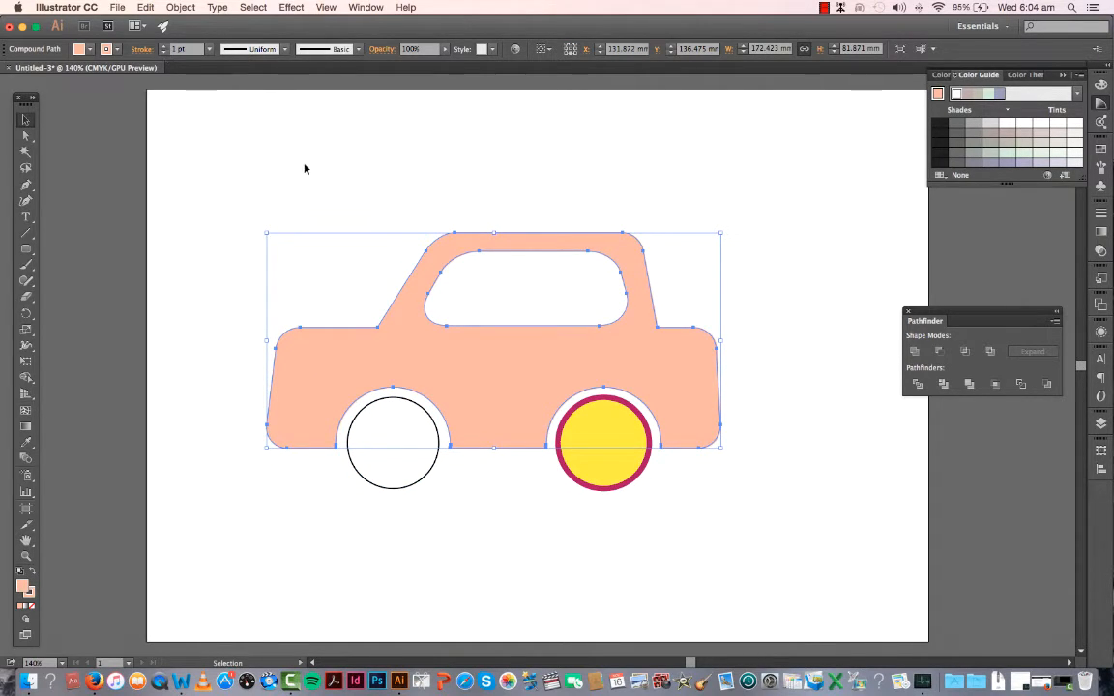
pyautogui.click(296, 252)
pyautogui.moveTo(266, 244); pyautogui.dragTo(457, 363)
pyautogui.click(606, 519)
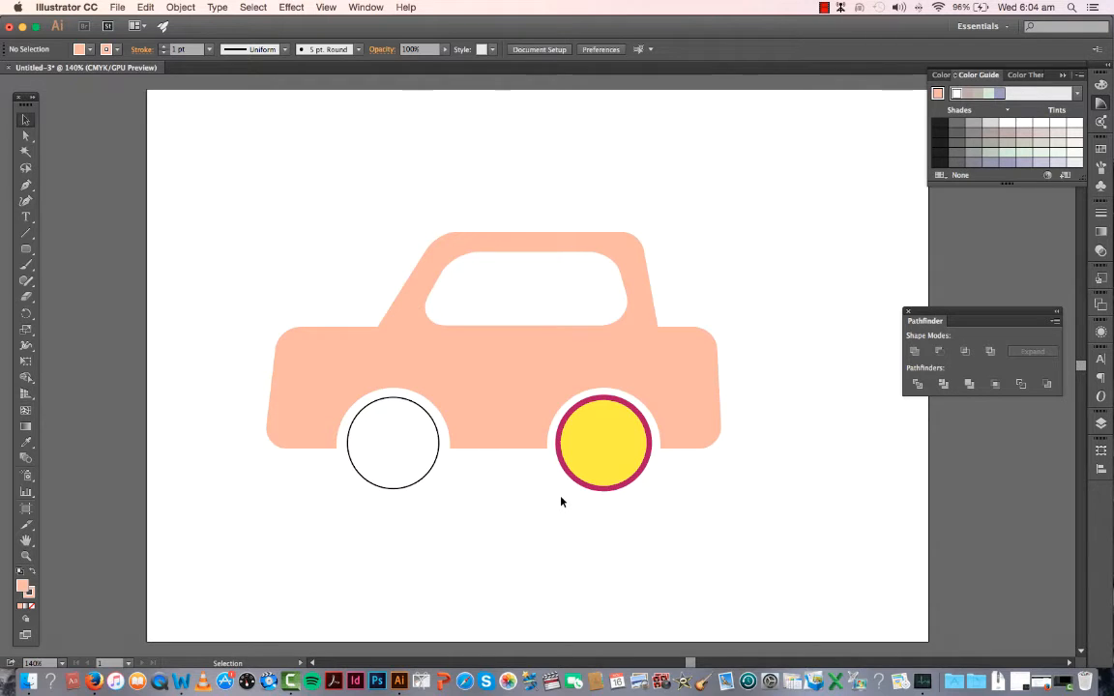
# - Reset the right wheel to the default white fill and black stroke, leaving nothing selected
pyautogui.click(390, 439)
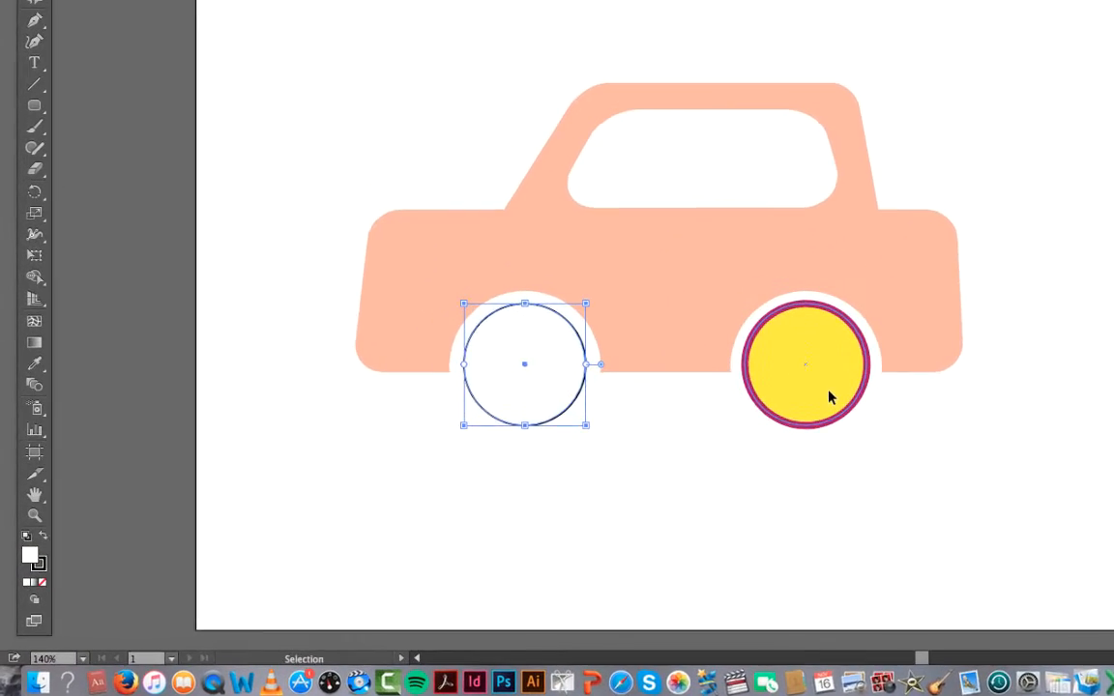
pyautogui.click(618, 462)
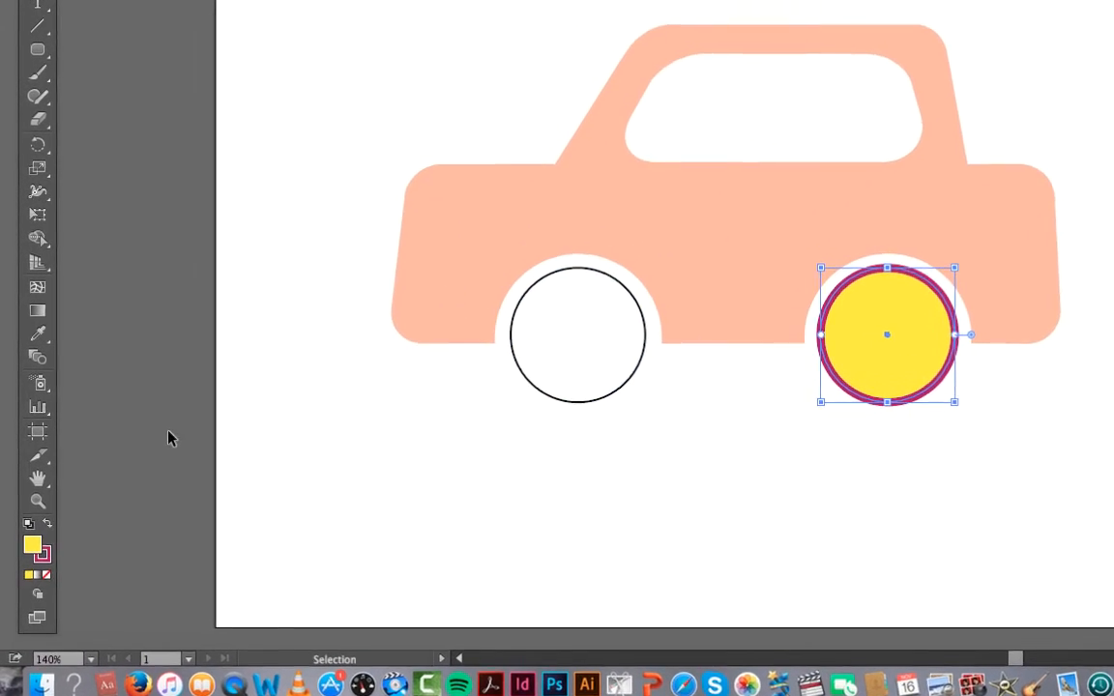
pyautogui.press('d')
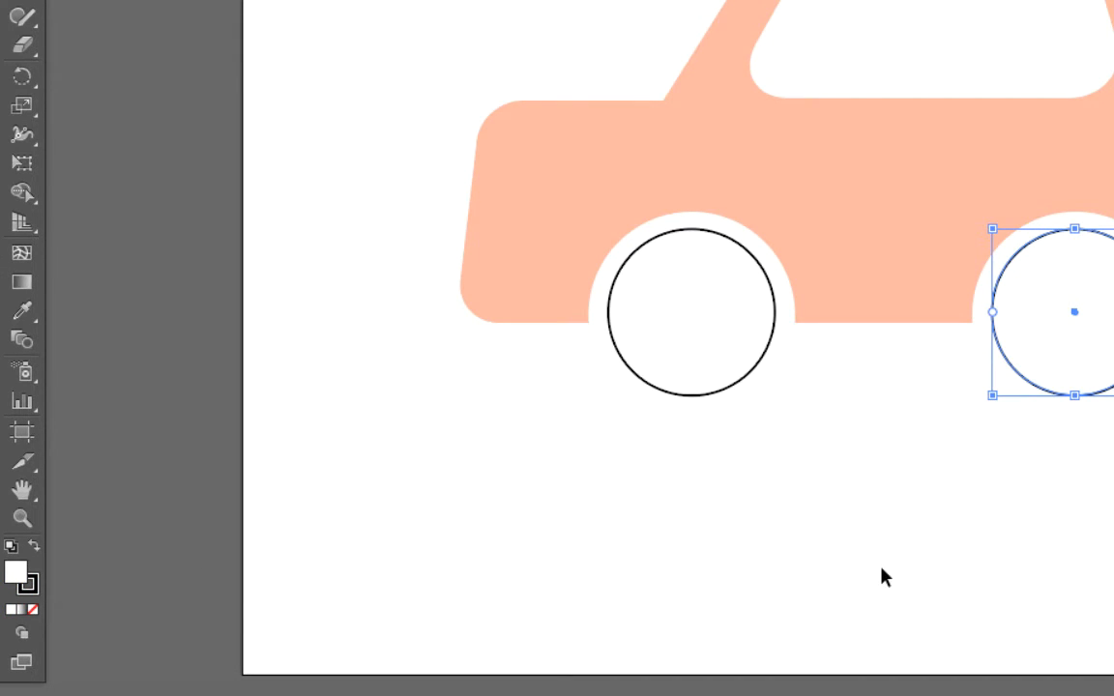
pyautogui.click(695, 572)
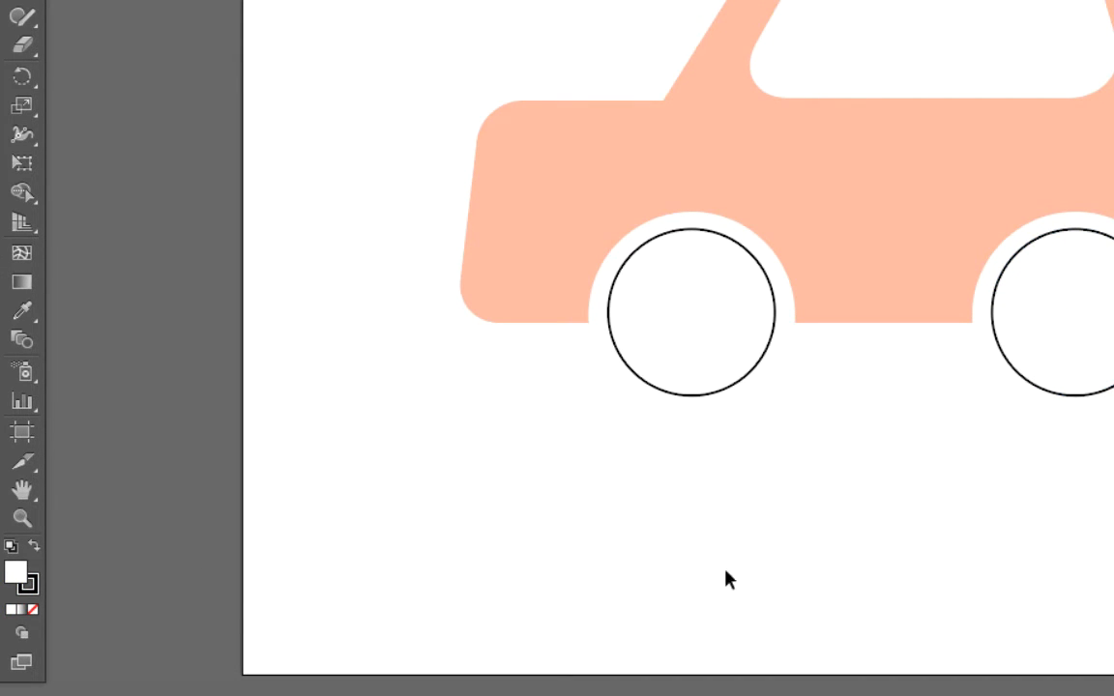
# - Swap the fill and stroke colours of both wheels together, giving them a black fill and white stroke
pyautogui.click(34, 547)
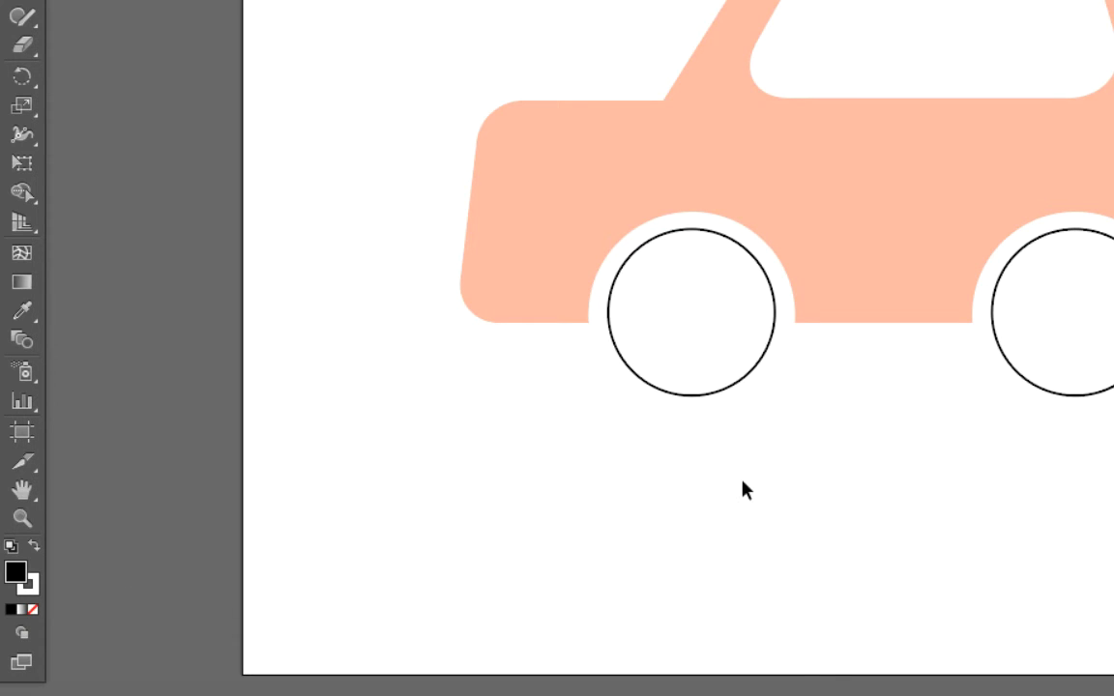
pyautogui.click(676, 332)
pyautogui.keyDown('shift'); pyautogui.click(1046, 375); pyautogui.keyUp('shift')
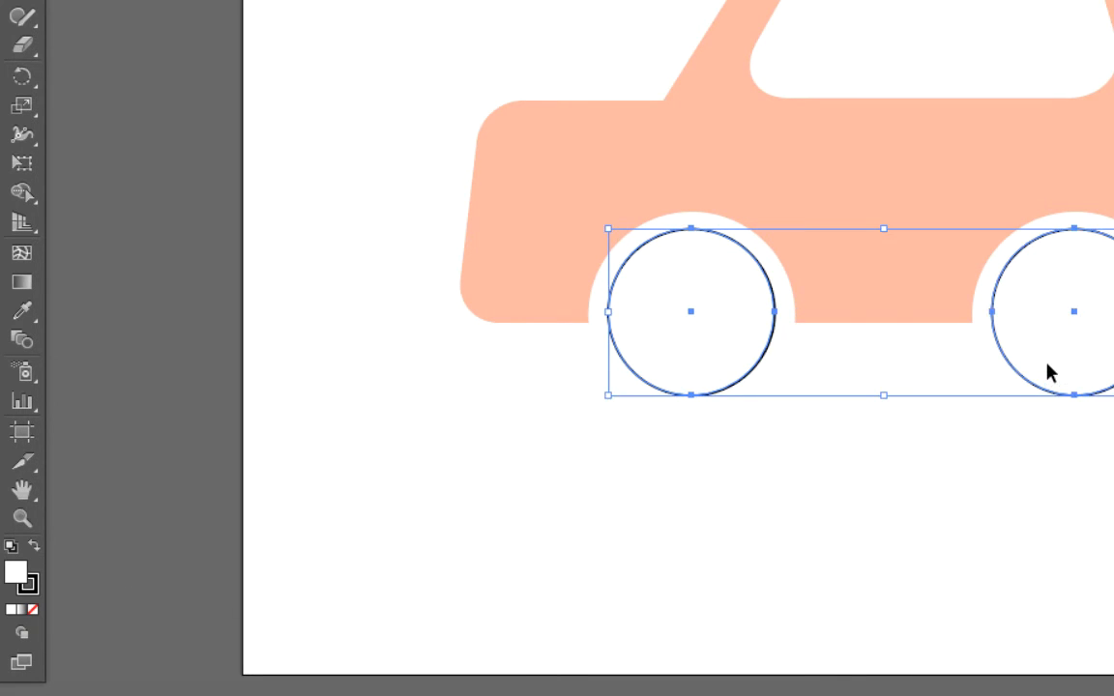
pyautogui.click(35, 549)
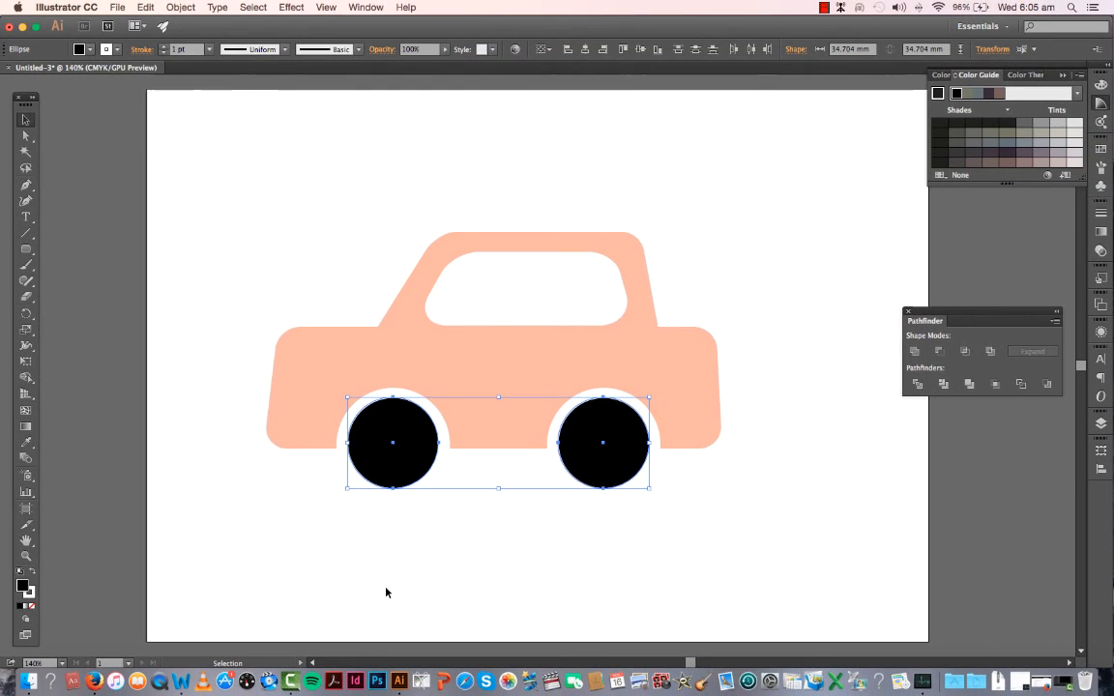
# - Set the stroke of both wheels to a dark grey shade from the Color Guide and deselect them
pyautogui.click(23, 588)
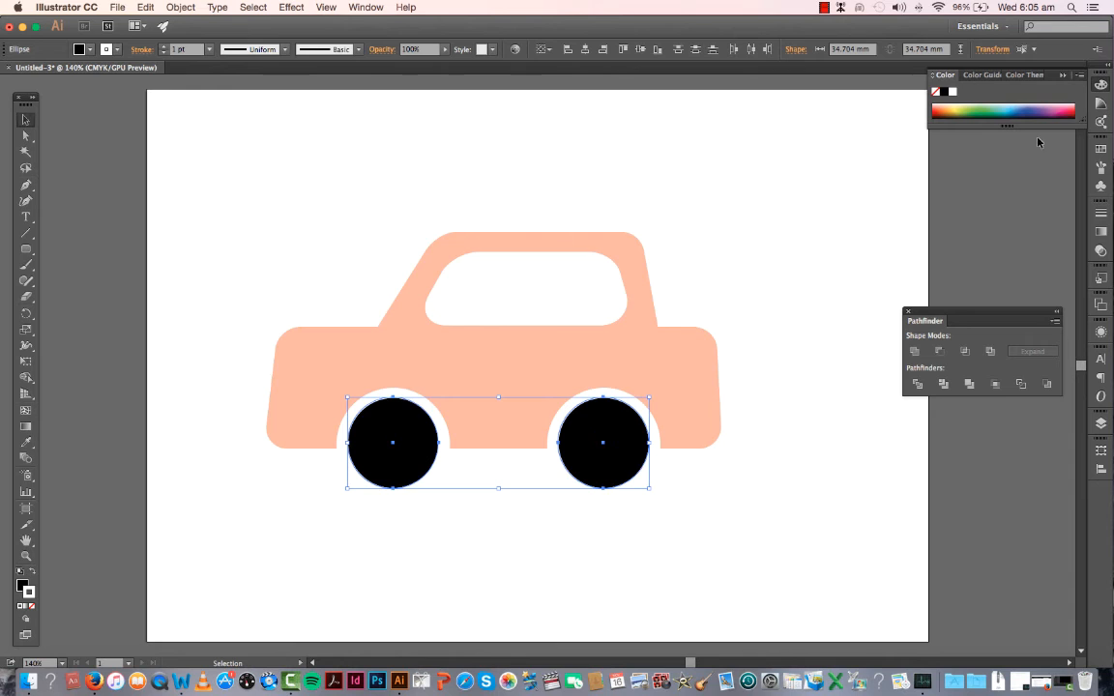
pyautogui.click(1100, 104)
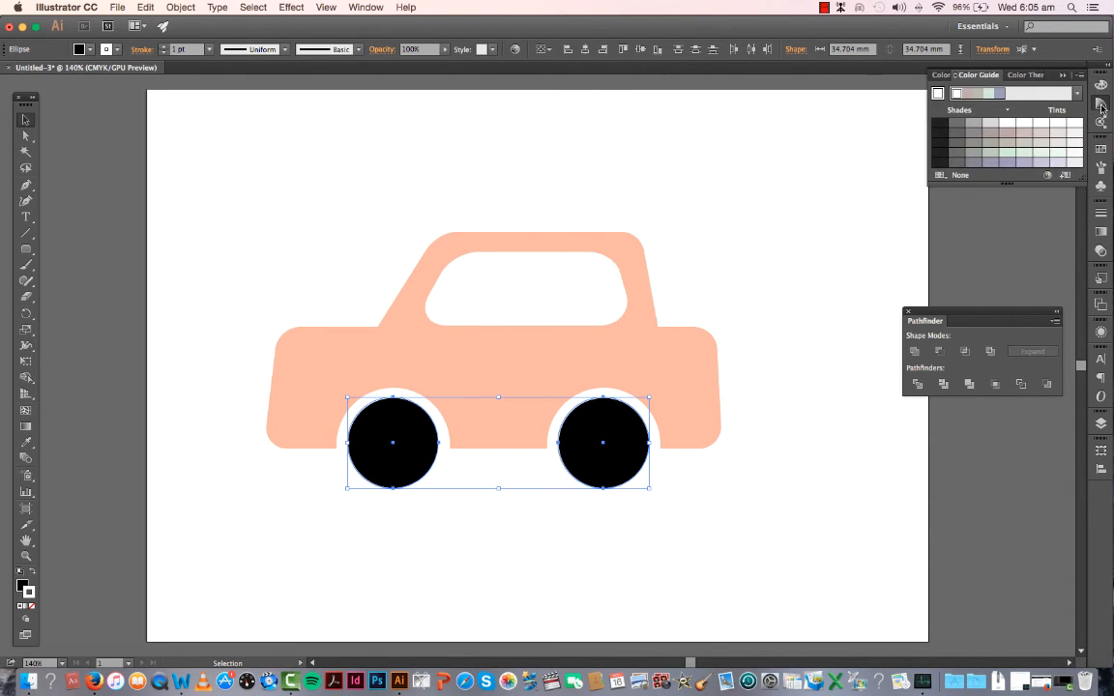
pyautogui.click(956, 127)
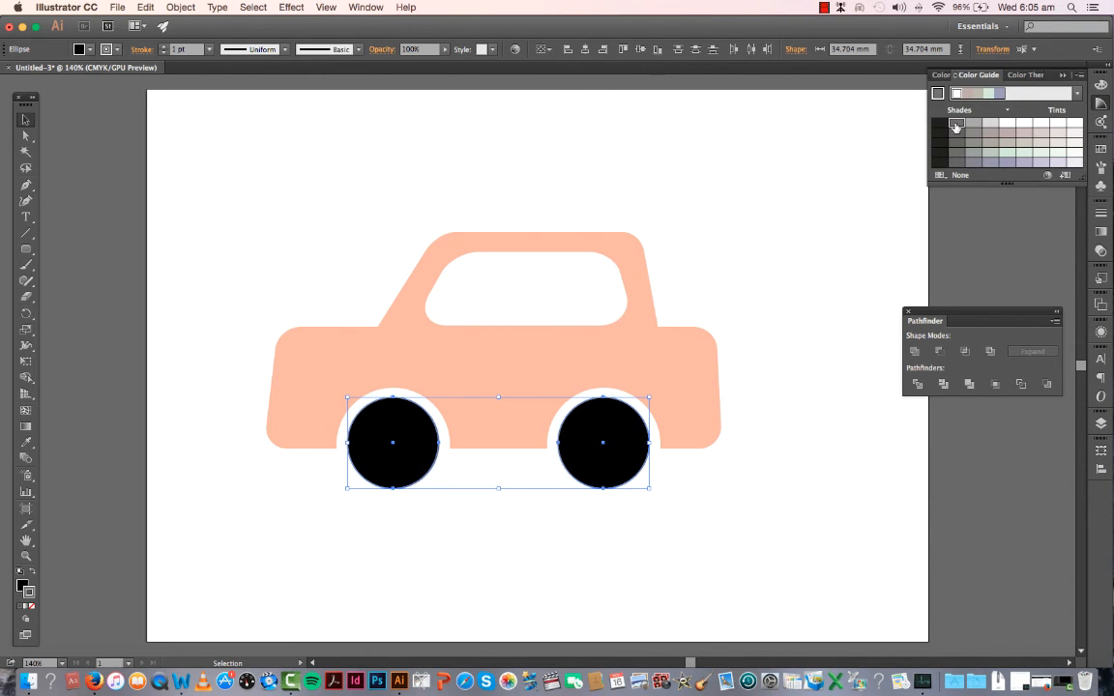
pyautogui.click(374, 167)
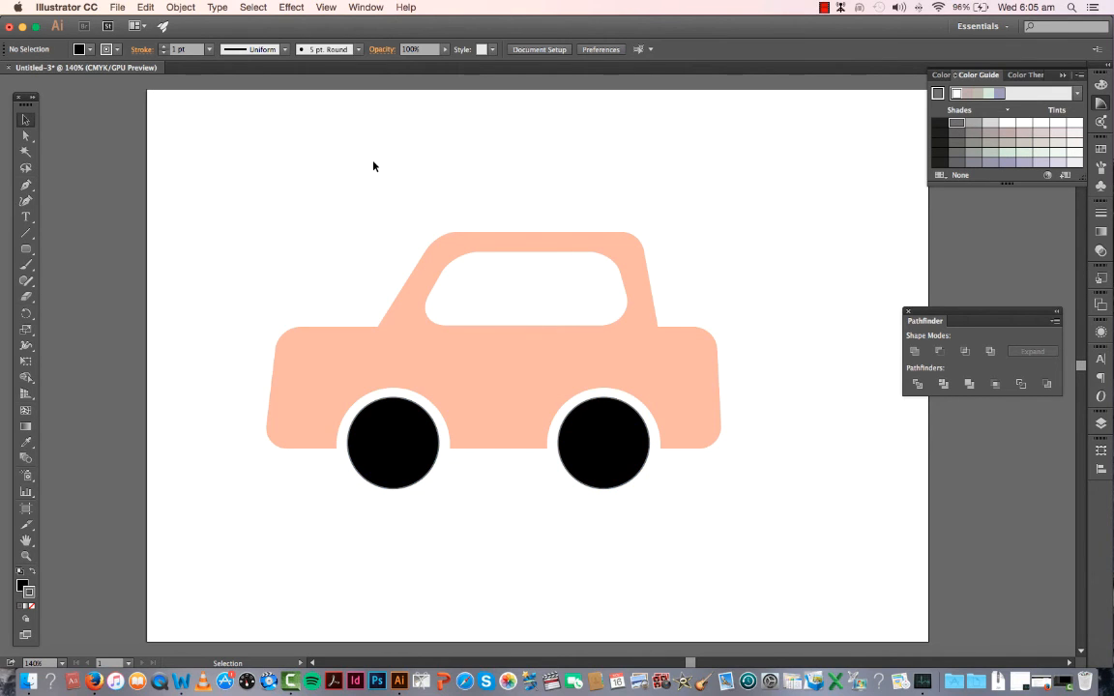